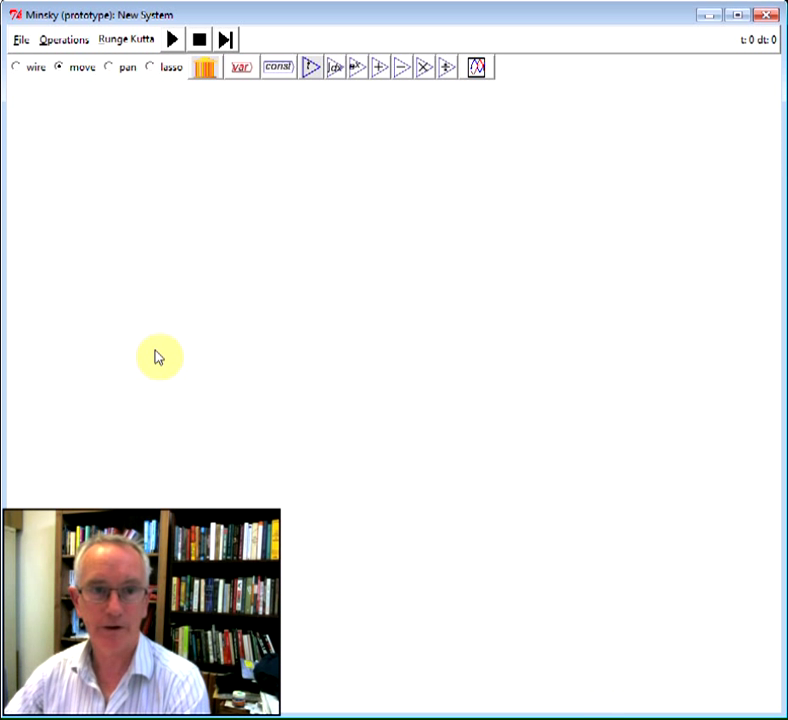
Place a new Godley table block near the top of the empty canvas.
{"action": "left_click", "coordinate": [209, 72]}
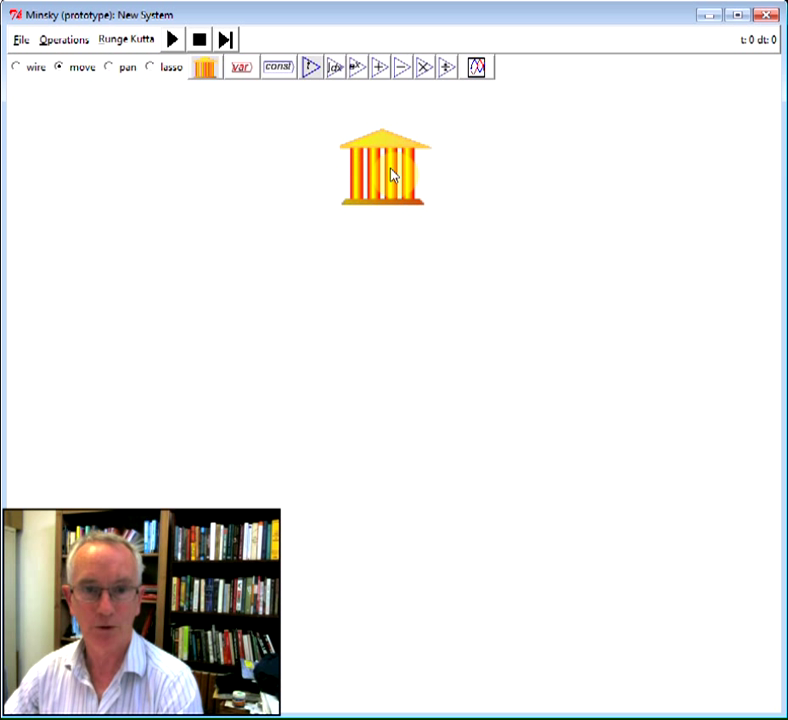
{"action": "left_click", "coordinate": [394, 172]}
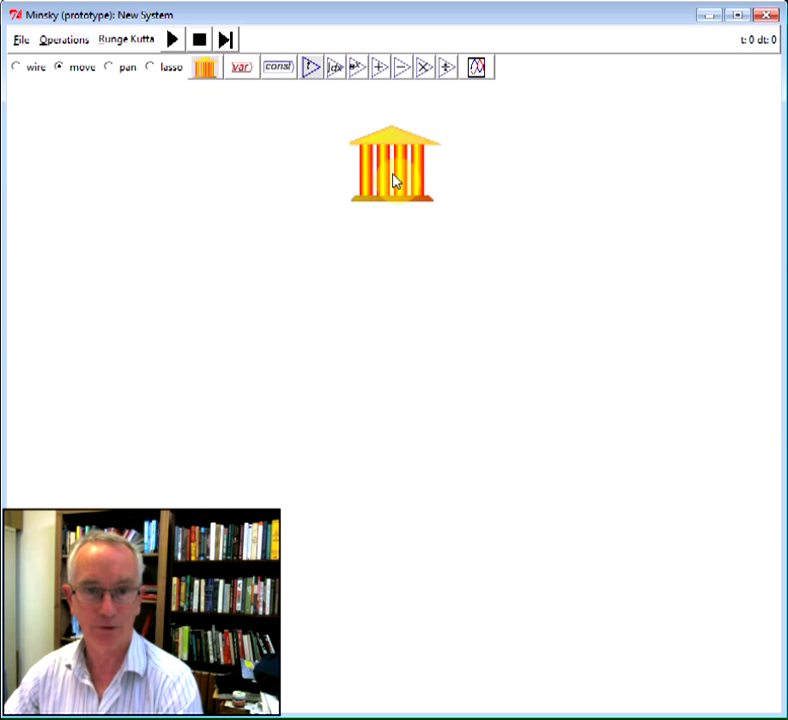
Open Godley0's table and make the first column an asset stock named Loans.
{"action": "right_click", "coordinate": [388, 174]}
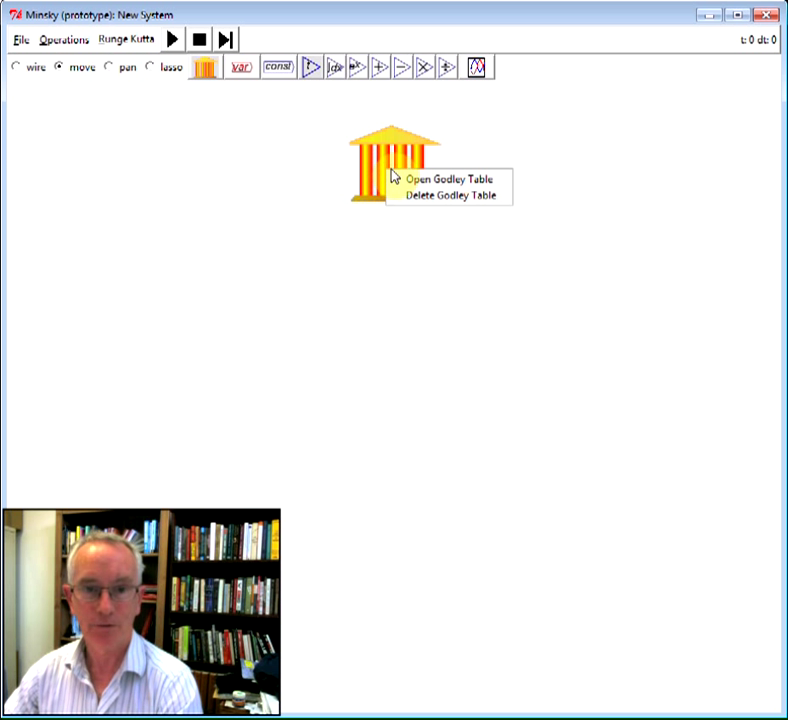
{"action": "left_click", "coordinate": [412, 178]}
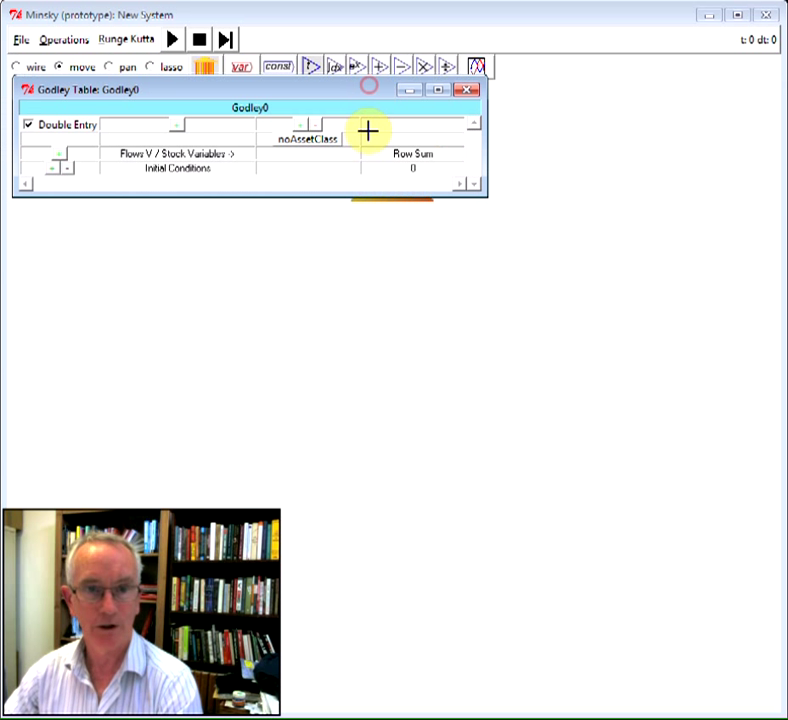
{"action": "left_click_drag", "start_coordinate": [483, 133], "coordinate": [769, 171]}
{"action": "left_click", "coordinate": [490, 143]}
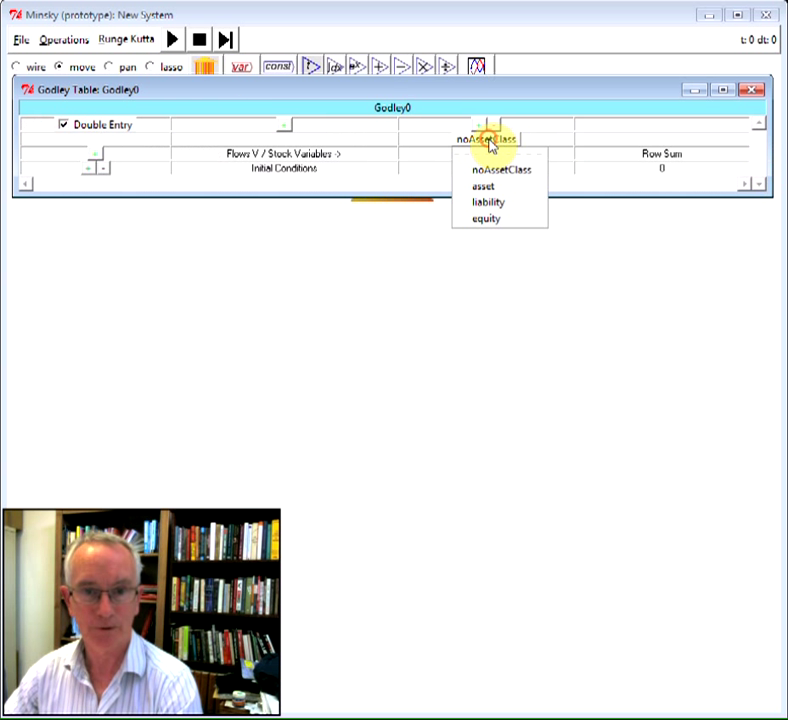
{"action": "left_click", "coordinate": [494, 186]}
{"action": "left_click", "coordinate": [484, 154]}
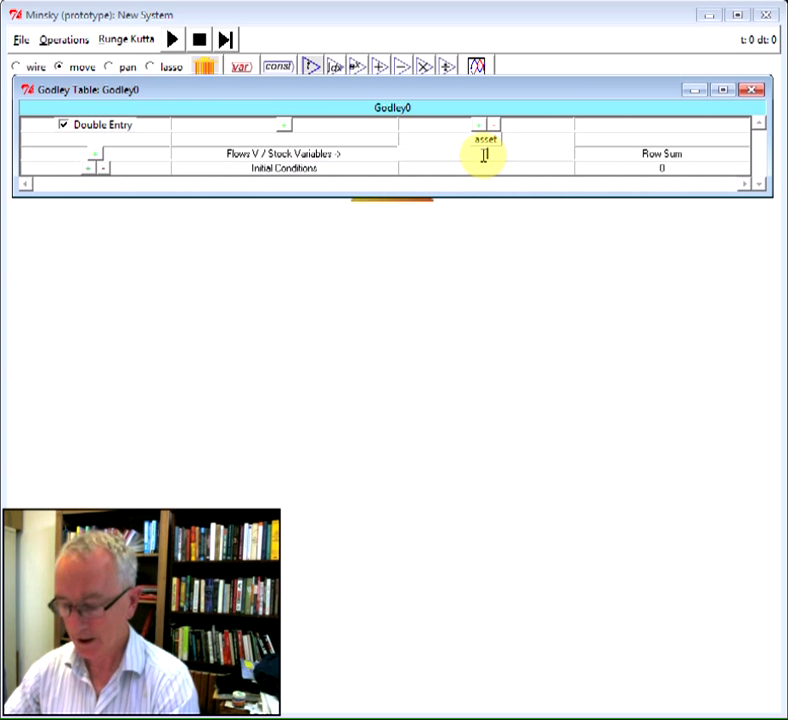
{"action": "type", "text": "Loans"}
{"action": "key", "text": "Return"}
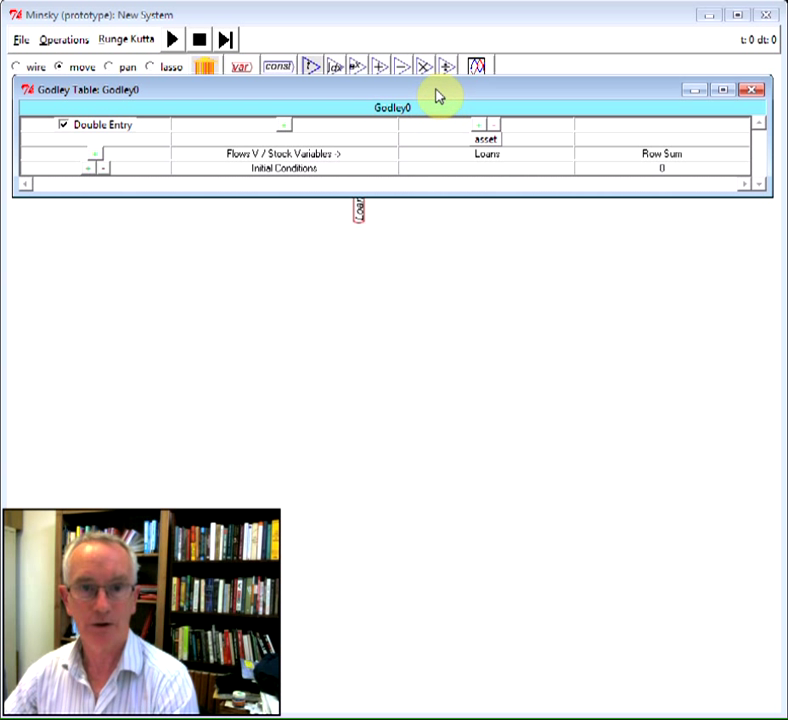
Rearrange the table window and move the Godley0 icon lower so both stay visible.
{"action": "left_click_drag", "start_coordinate": [436, 95], "coordinate": [440, 207]}
{"action": "left_click_drag", "start_coordinate": [389, 132], "coordinate": [397, 313]}
{"action": "key", "text": "alt+Tab"}
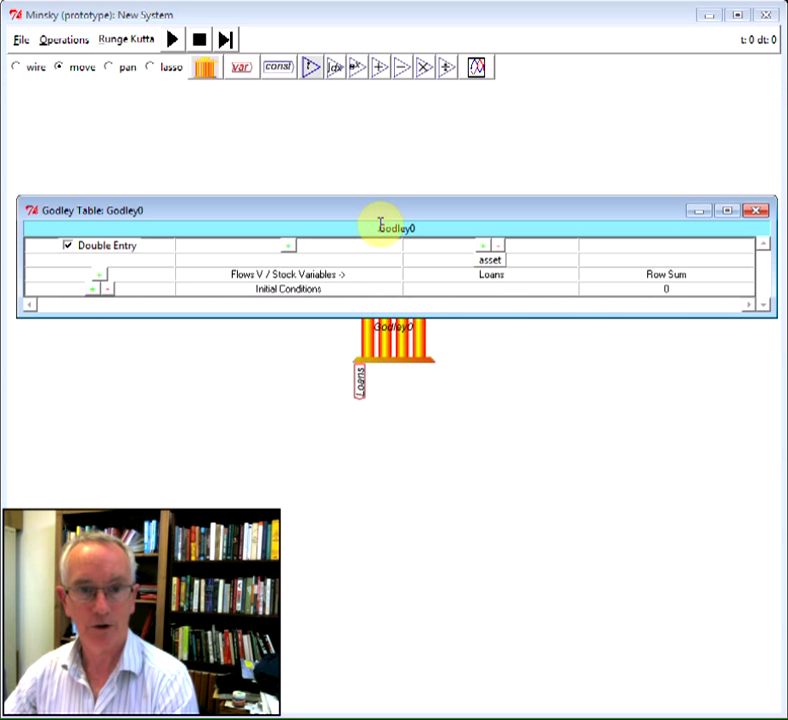
{"action": "left_click_drag", "start_coordinate": [380, 216], "coordinate": [380, 127]}
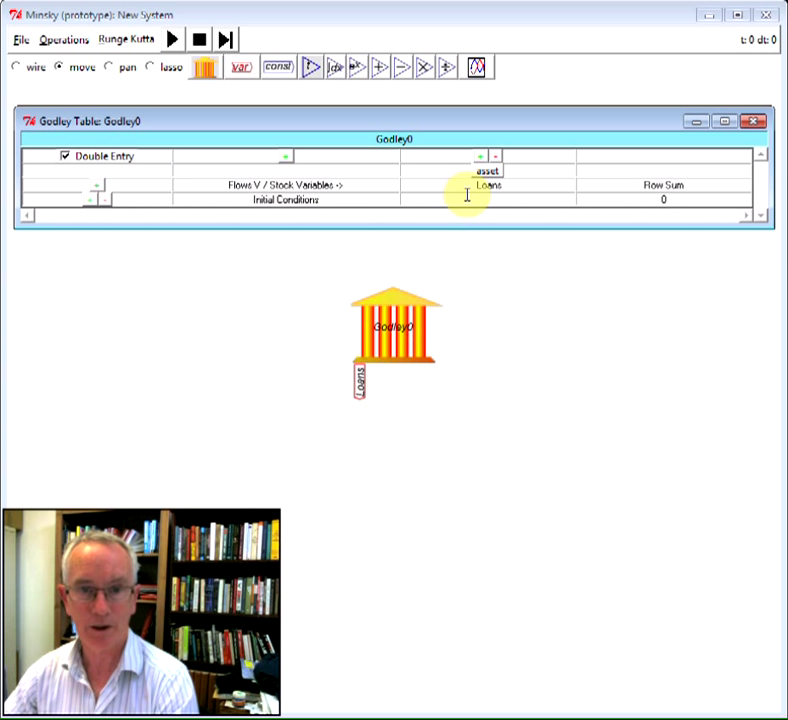
Add two liability stock columns named Firms and Workers.
{"action": "left_click", "coordinate": [480, 156]}
{"action": "left_click", "coordinate": [513, 172]}
{"action": "left_click", "coordinate": [539, 233]}
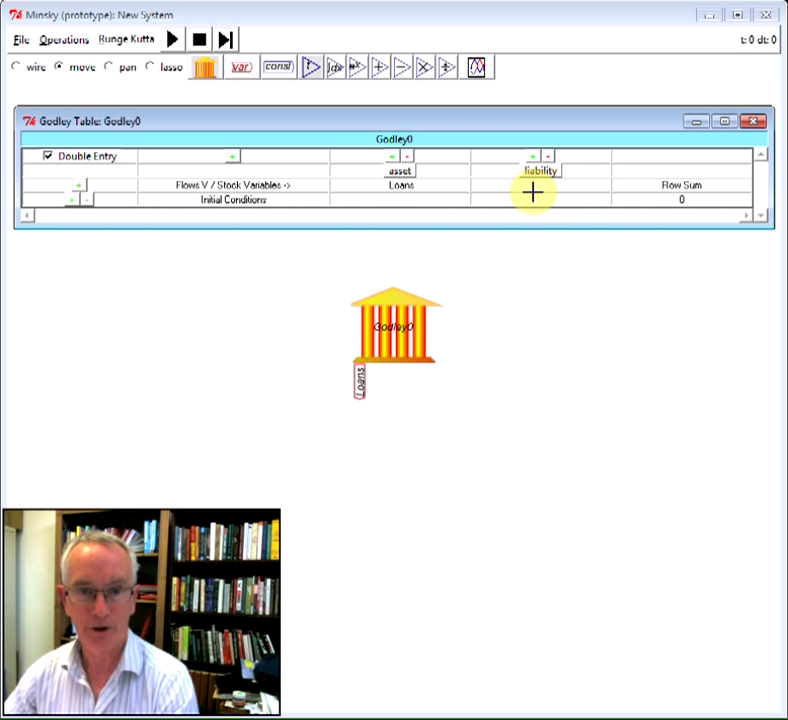
{"action": "left_click", "coordinate": [535, 188]}
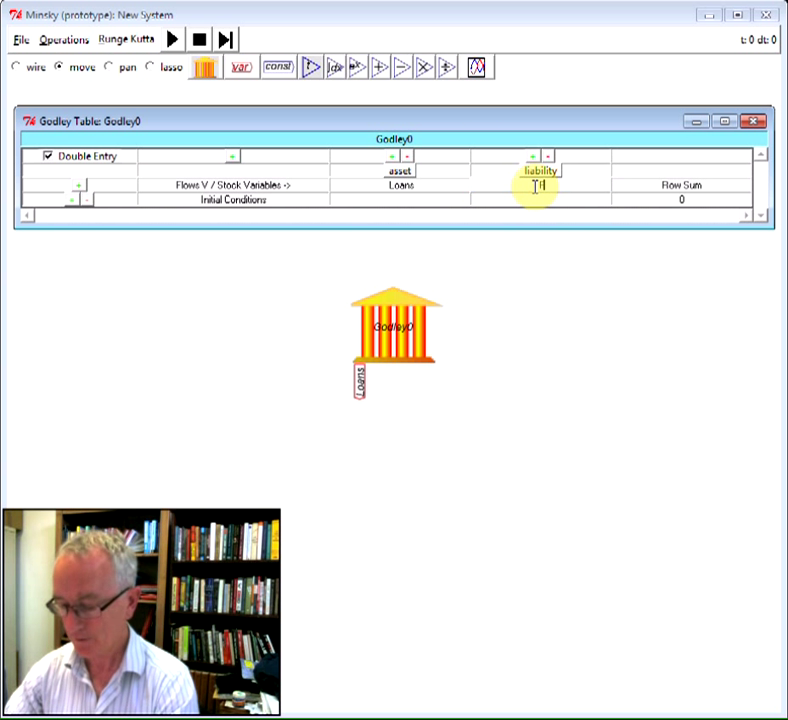
{"action": "type", "text": "Firms"}
{"action": "key", "text": "Return"}
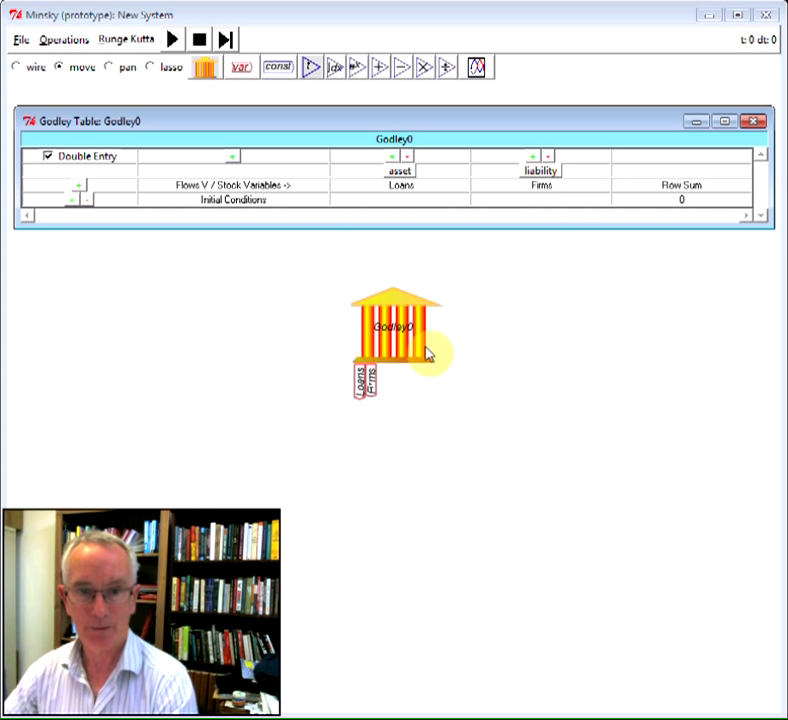
{"action": "left_click", "coordinate": [529, 155]}
{"action": "left_click", "coordinate": [556, 173]}
{"action": "left_click", "coordinate": [566, 234]}
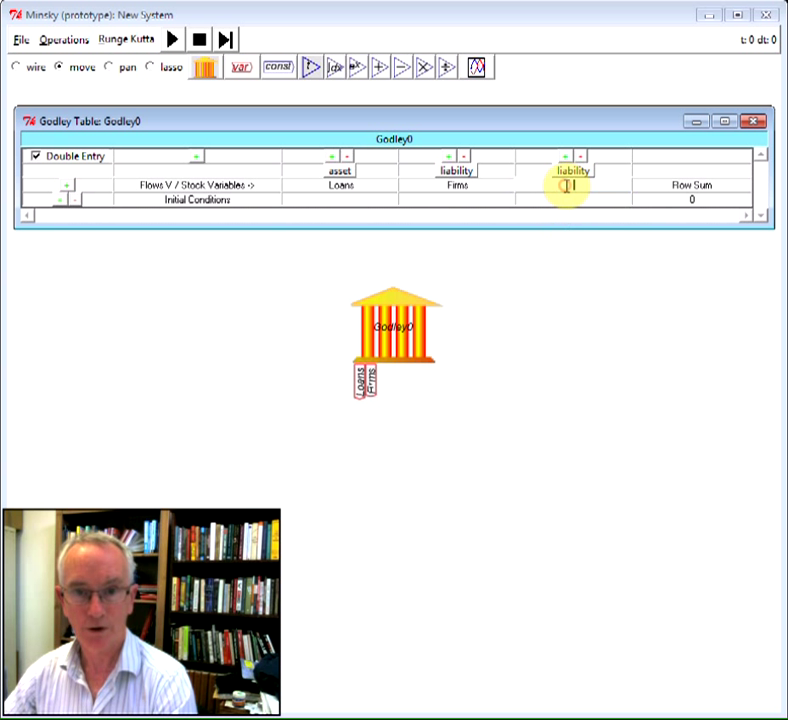
{"action": "left_click", "coordinate": [566, 187]}
{"action": "type", "text": "Workers"}
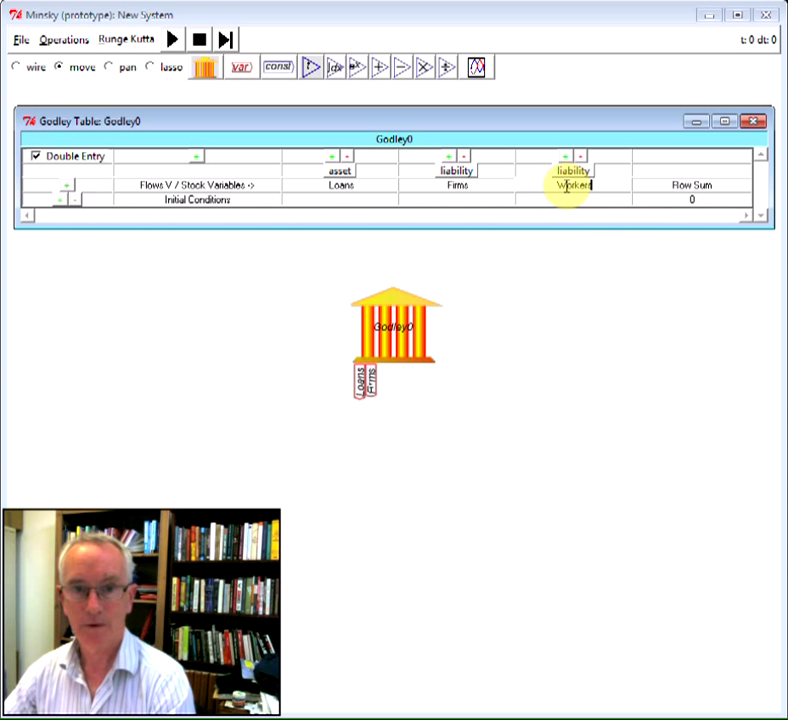
{"action": "key", "text": "Return"}
Add a fourth column of class equity with stock variable Safe.
{"action": "left_click", "coordinate": [562, 158]}
{"action": "left_click", "coordinate": [603, 171]}
{"action": "left_click", "coordinate": [614, 249]}
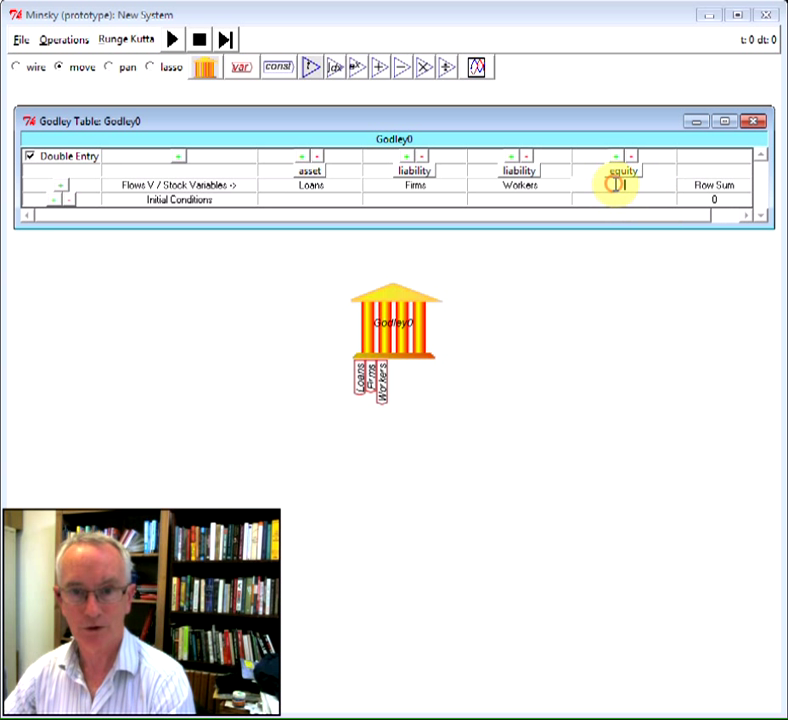
{"action": "left_click", "coordinate": [617, 186]}
{"action": "type", "text": "Sale"}
{"action": "key", "text": "Return"}
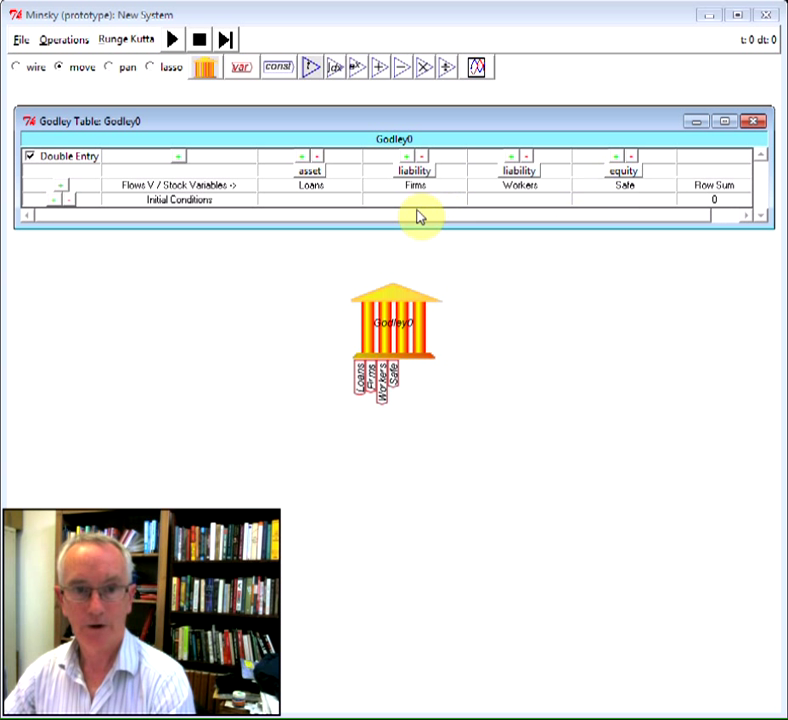
Enter initial conditions of 100 for Loans and -100 for Firms, then add a flow row.
{"action": "left_click", "coordinate": [313, 199]}
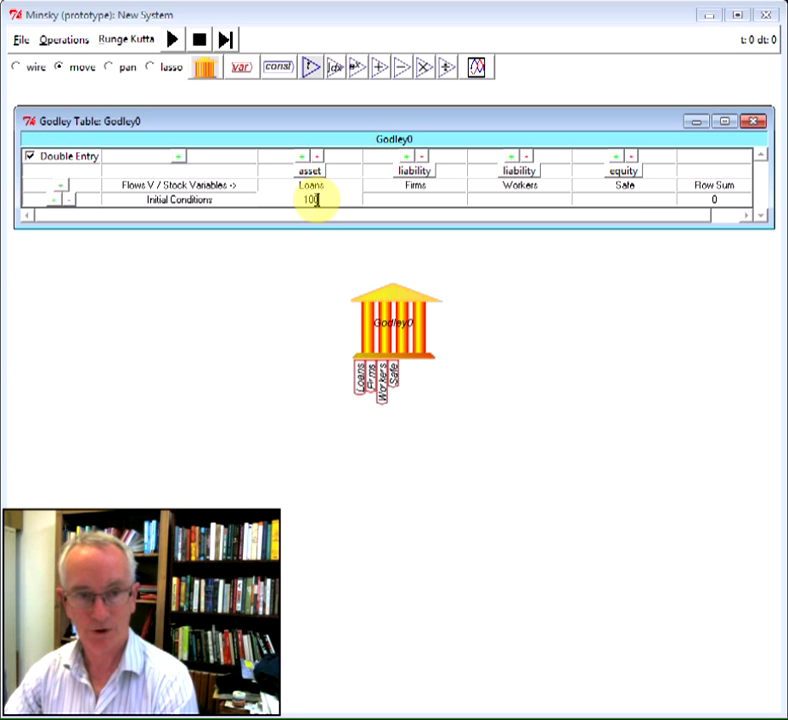
{"action": "type", "text": "100"}
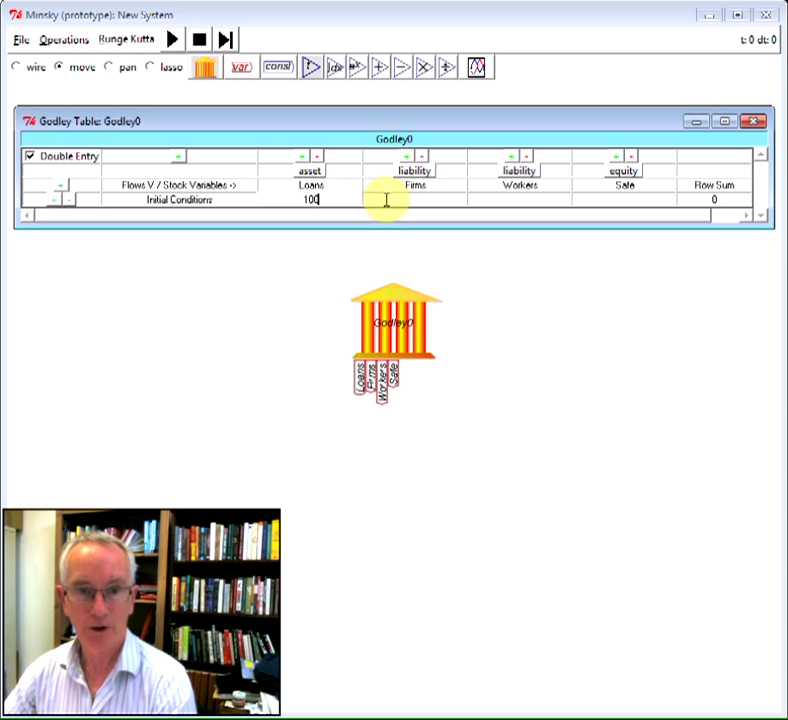
{"action": "left_click", "coordinate": [386, 200]}
{"action": "left_click", "coordinate": [404, 201]}
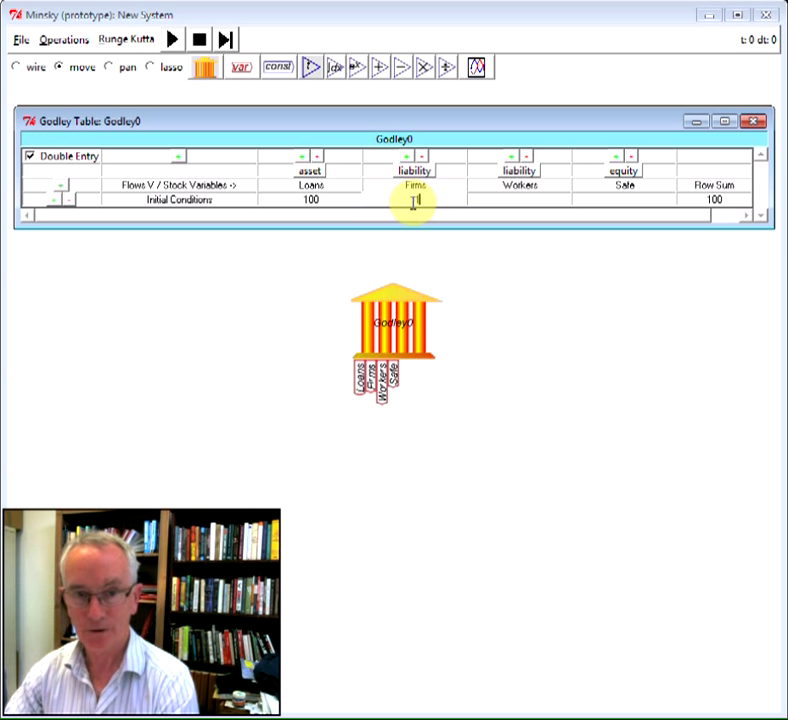
{"action": "type", "text": "100"}
{"action": "left_click", "coordinate": [454, 182]}
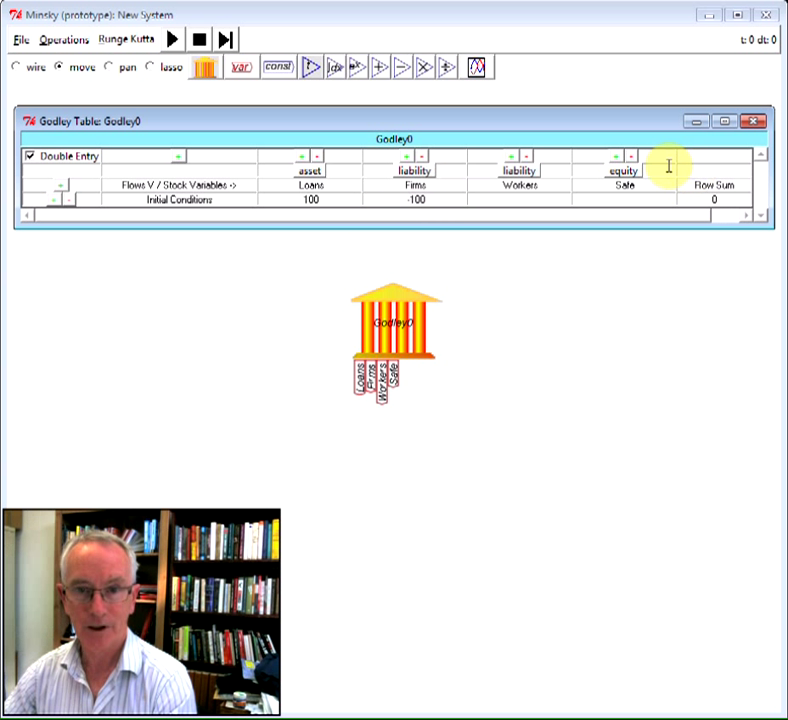
{"action": "left_click_drag", "start_coordinate": [596, 121], "coordinate": [598, 106]}
{"action": "left_click", "coordinate": [54, 182]}
Fill a Pay Interest row with Int under Firms and -Int under Safe, then add another row.
{"action": "left_click", "coordinate": [150, 196]}
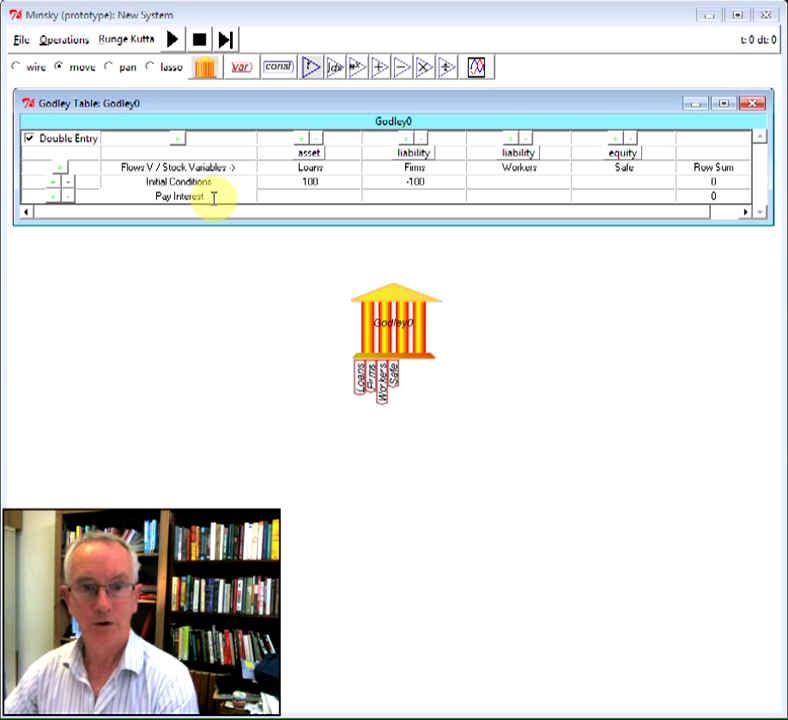
{"action": "left_click", "coordinate": [391, 194]}
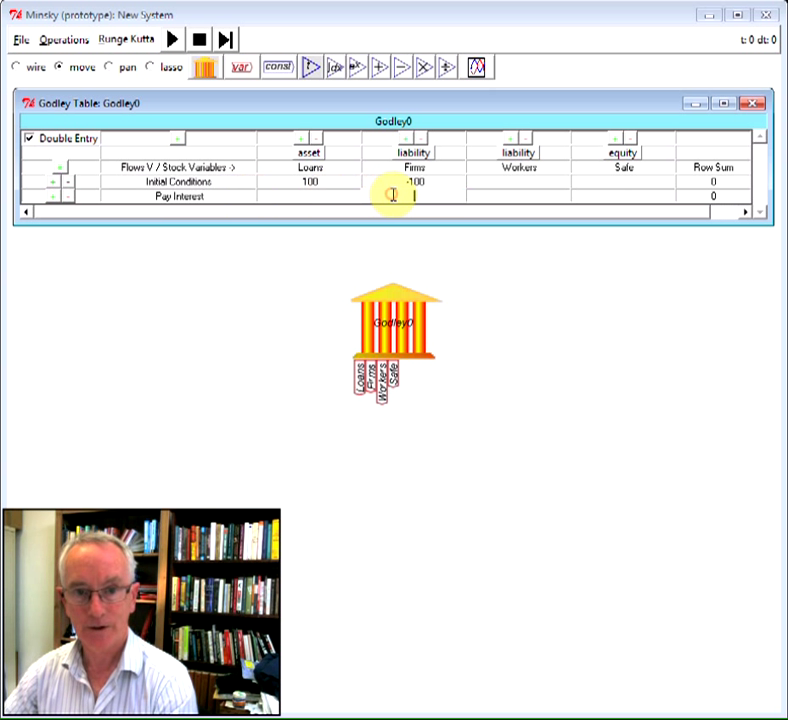
{"action": "type", "text": "Int"}
{"action": "left_click", "coordinate": [598, 194]}
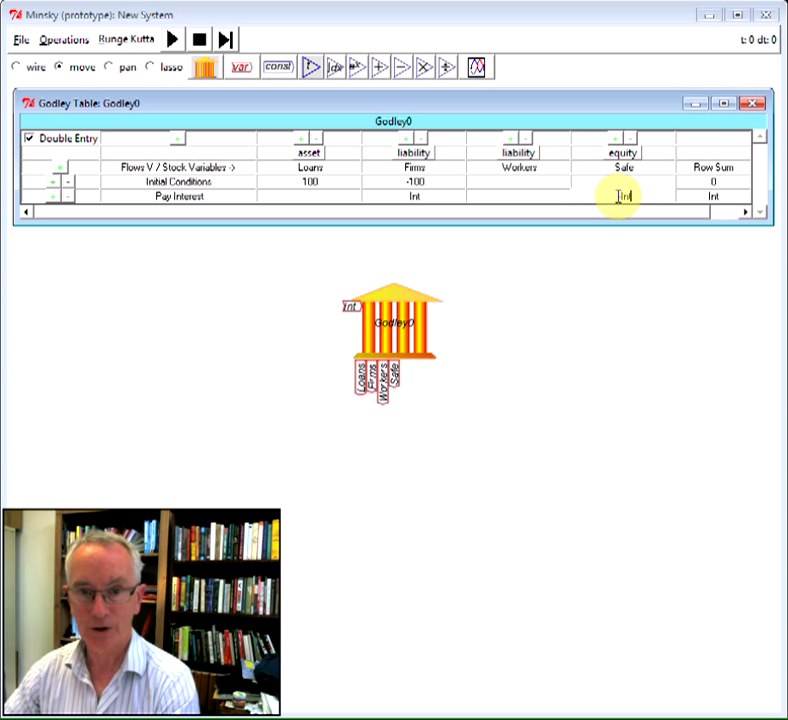
{"action": "left_click", "coordinate": [35, 197]}
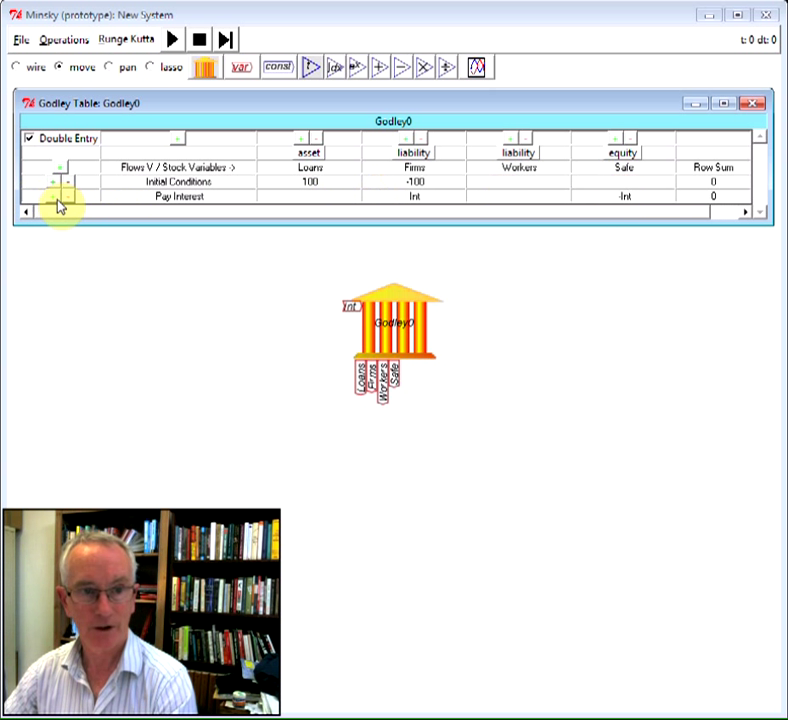
{"action": "left_click", "coordinate": [54, 197]}
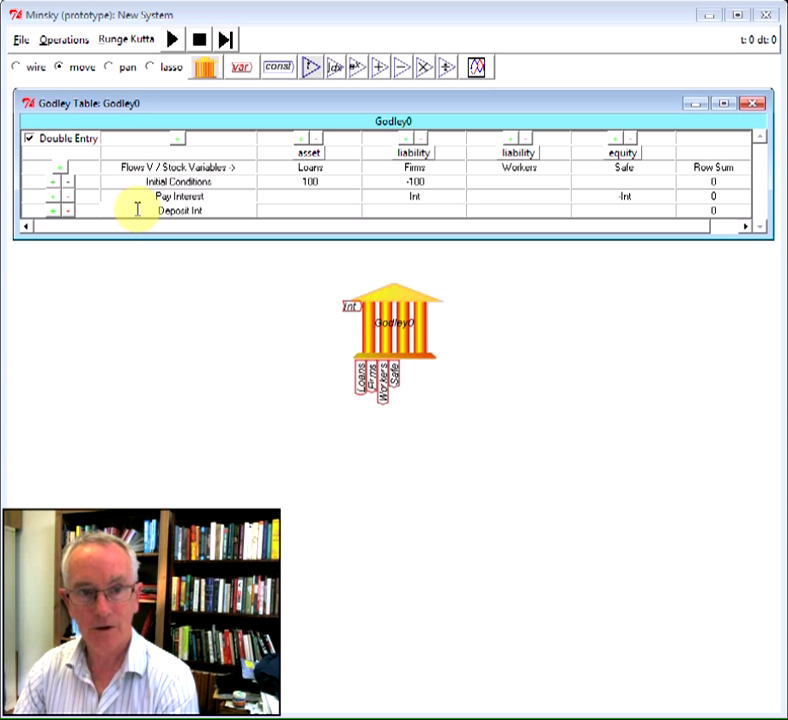
Complete the Deposit Interest row with Dep under Safe and -Dep under Firms, then add a row.
{"action": "type", "text": "st"}
{"action": "left_click", "coordinate": [598, 210]}
{"action": "left_click", "coordinate": [600, 211]}
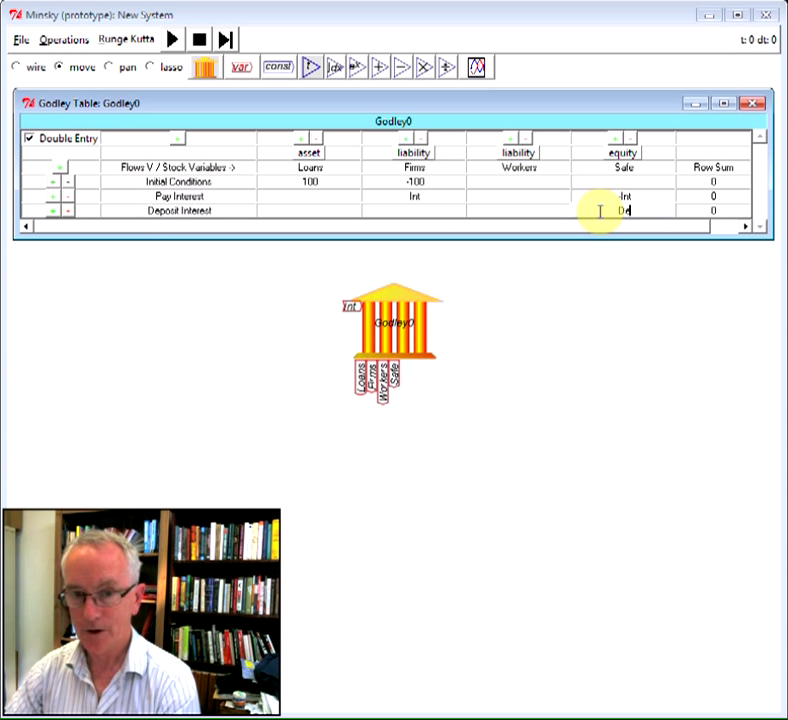
{"action": "key", "text": "Return"}
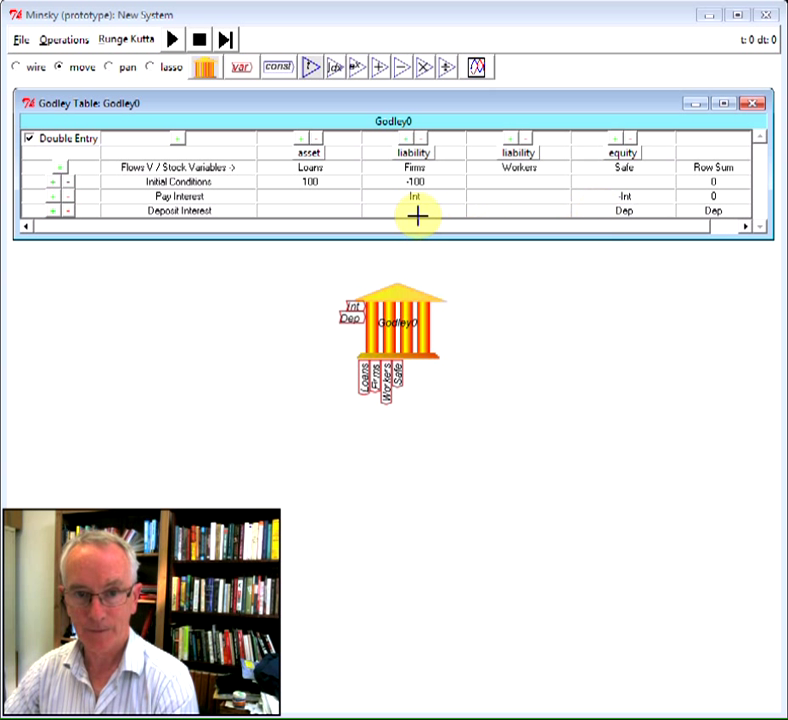
{"action": "left_click", "coordinate": [419, 210]}
{"action": "left_click", "coordinate": [419, 210]}
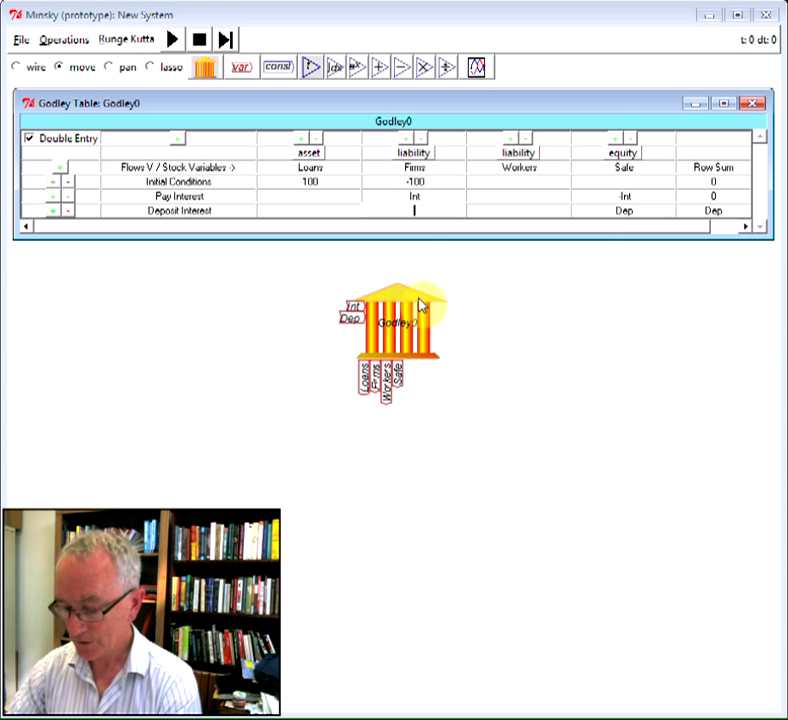
{"action": "type", "text": "-Dep"}
{"action": "key", "text": "Return"}
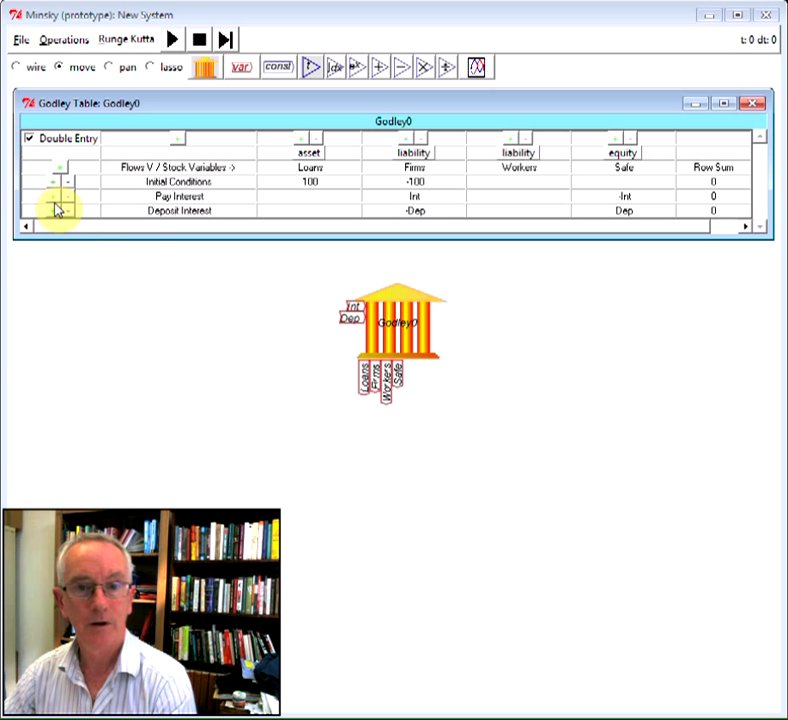
{"action": "left_click", "coordinate": [54, 209]}
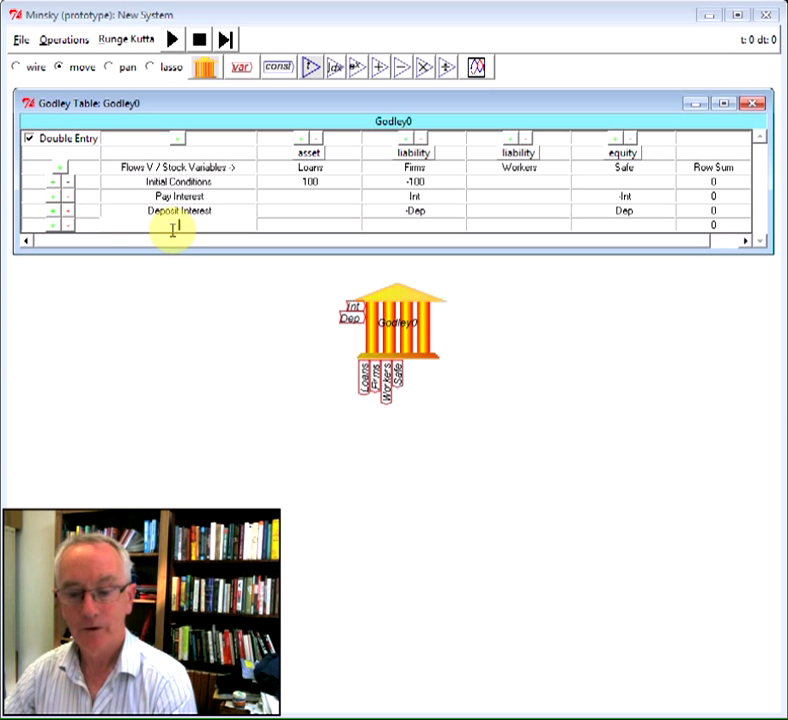
Add a 'Hire workers' flow row with Wages entered under Firms.
{"action": "left_click", "coordinate": [172, 226]}
{"action": "type", "text": "Hire workers"}
{"action": "key", "text": "Return"}
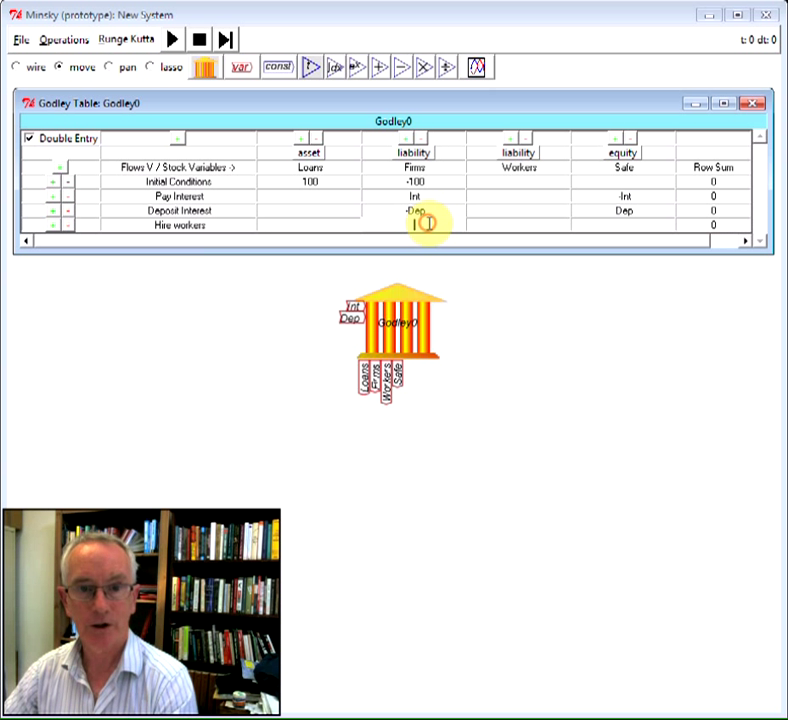
{"action": "left_click", "coordinate": [428, 224]}
{"action": "type", "text": "Wages"}
{"action": "left_click", "coordinate": [488, 224]}
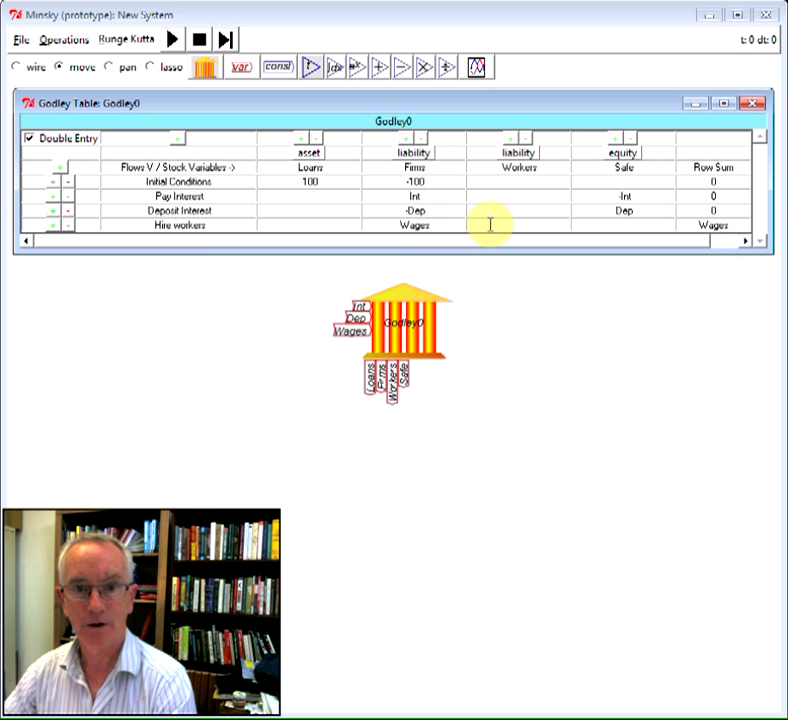
Enter -Wages under Workers so the Hire workers row balances.
{"action": "type", "text": "Wages"}
{"action": "key", "text": "Home"}
{"action": "type", "text": "-"}
{"action": "key", "text": "Return"}
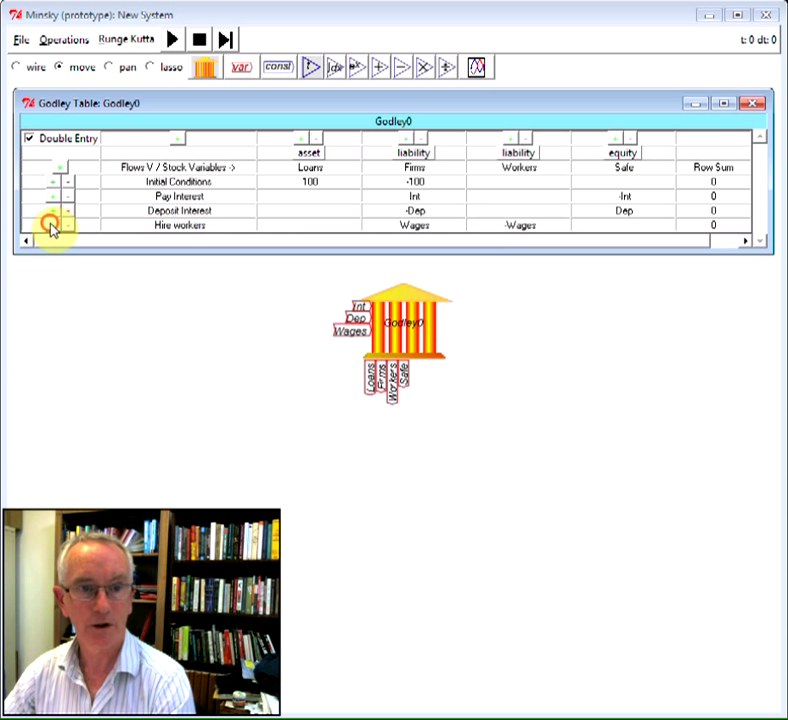
{"action": "left_click", "coordinate": [52, 226]}
Add a Consumption row with ConsB under Safe and -ConsB under Firms.
{"action": "left_click", "coordinate": [161, 240]}
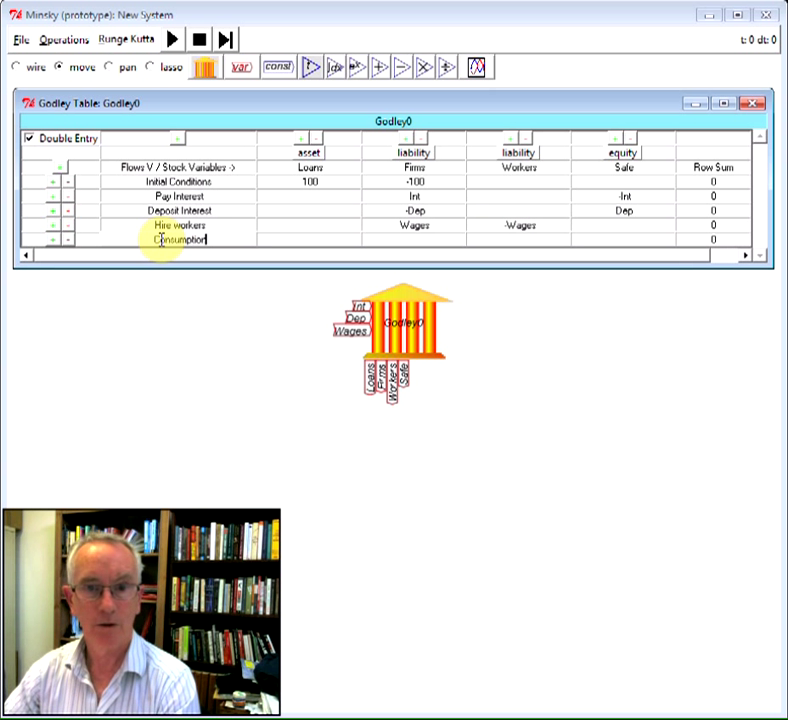
{"action": "type", "text": "Consumption"}
{"action": "left_click", "coordinate": [375, 241]}
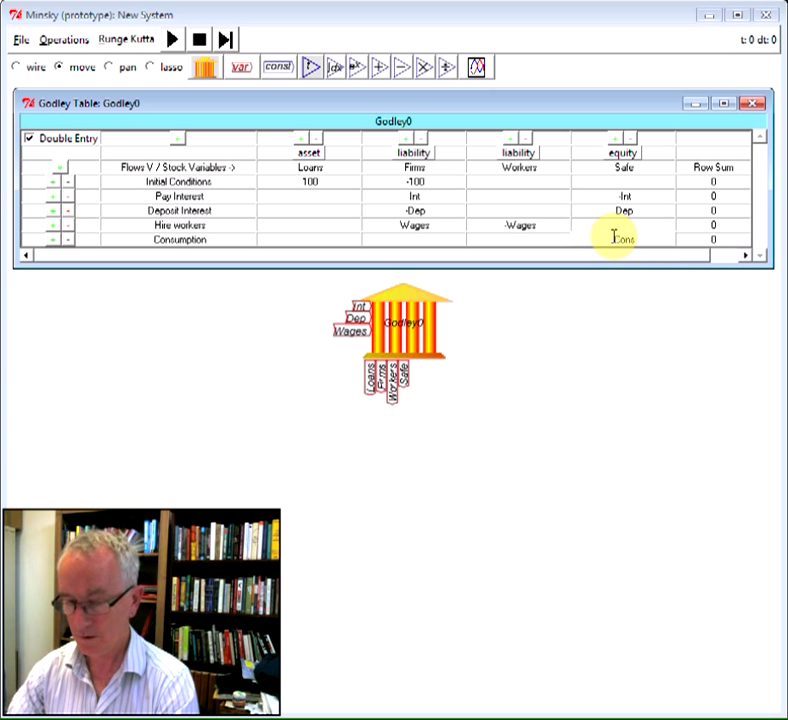
{"action": "left_click", "coordinate": [392, 238]}
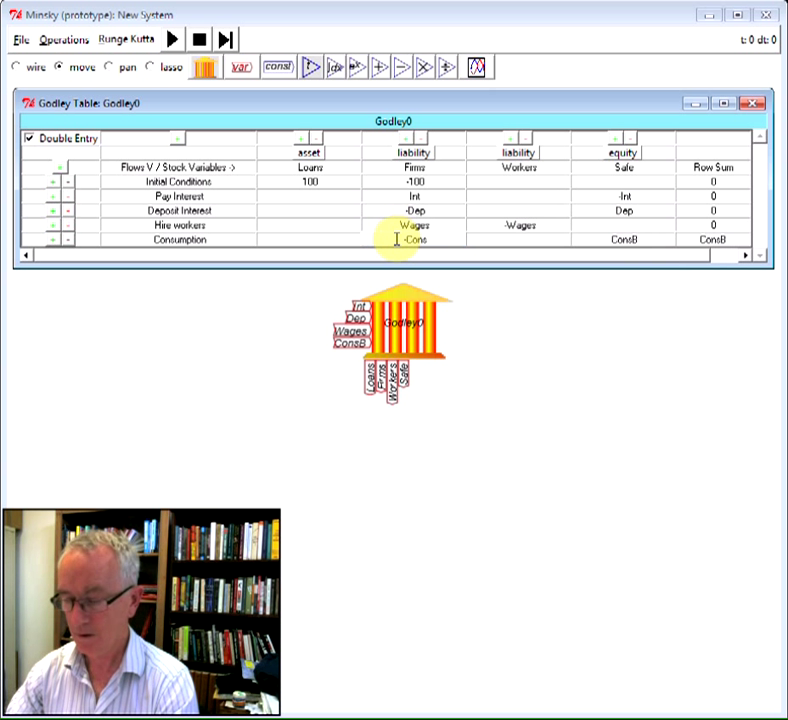
{"action": "left_click", "coordinate": [57, 244]}
Add a Consume row with ConsW under Workers and -ConsW under Firms.
{"action": "left_click", "coordinate": [57, 244]}
{"action": "left_click", "coordinate": [143, 254]}
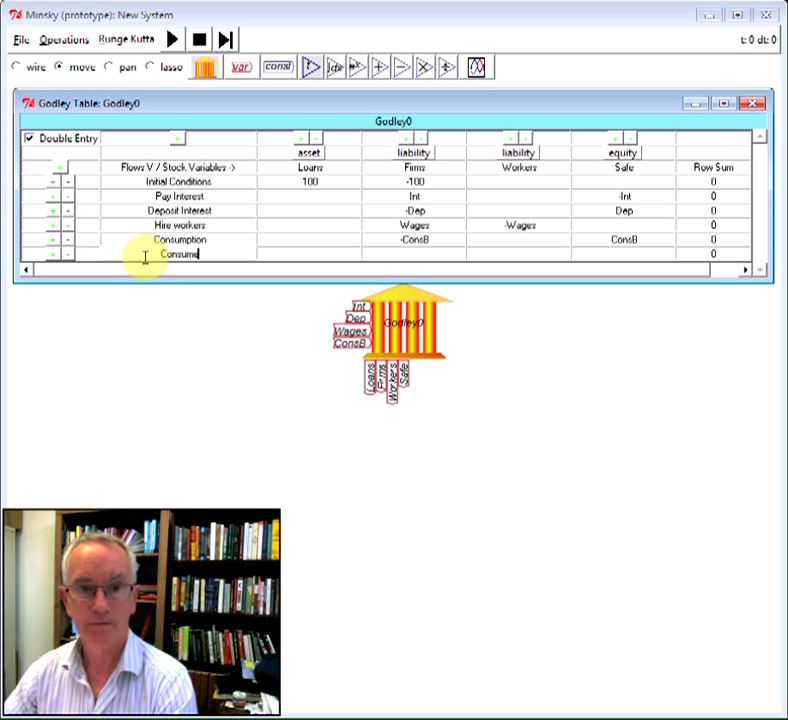
{"action": "left_click", "coordinate": [499, 254]}
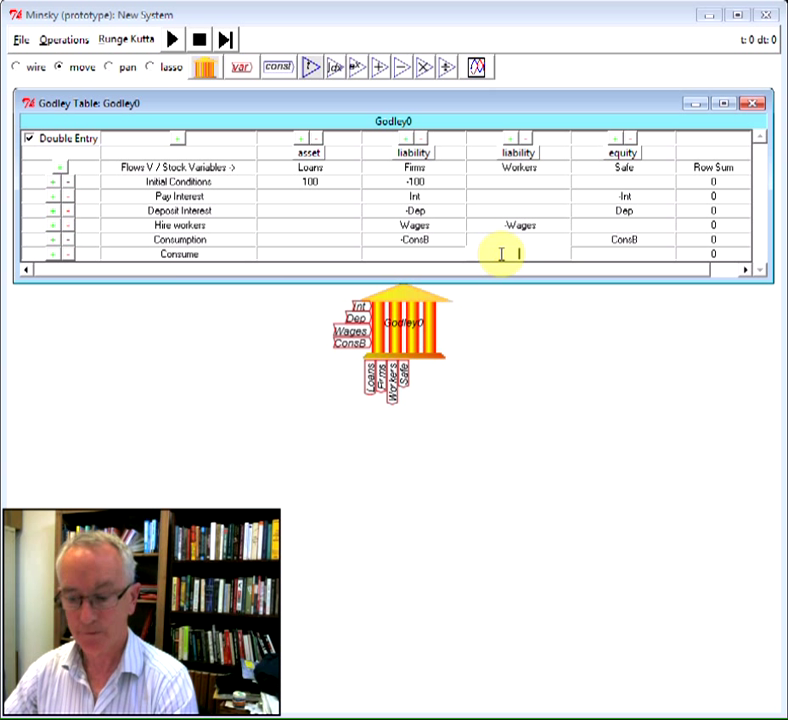
{"action": "left_click", "coordinate": [415, 253]}
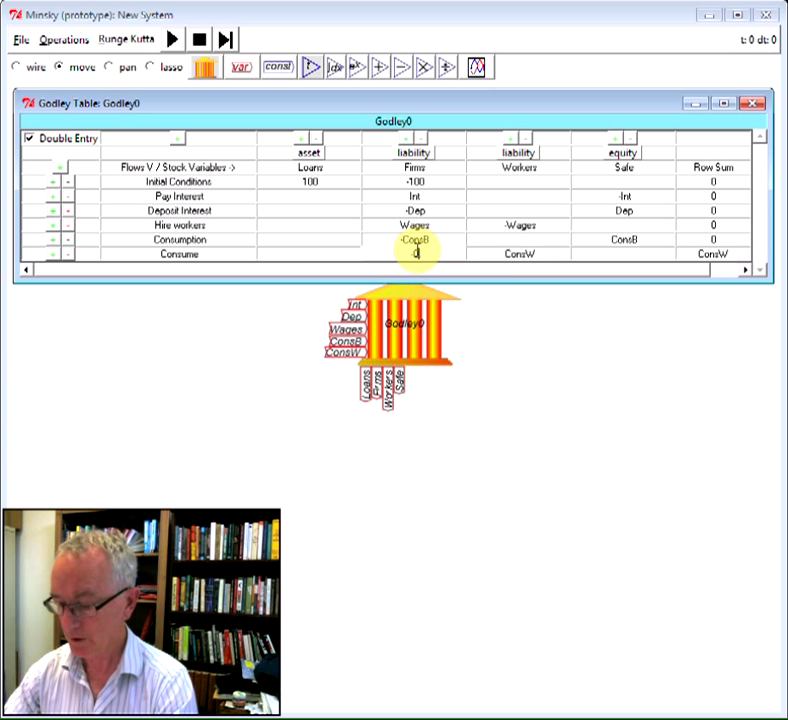
{"action": "type", "text": "-ConsW"}
{"action": "left_click", "coordinate": [400, 112]}
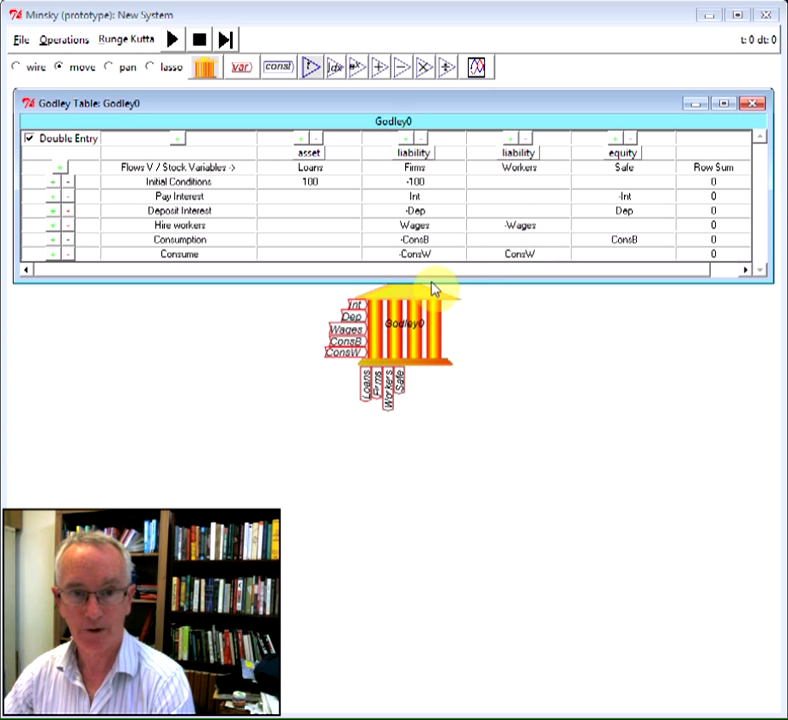
Close the Godley table and place copies of Int, Dep and Wages on the canvas's left.
{"action": "left_click", "coordinate": [302, 384]}
{"action": "right_click", "coordinate": [355, 307]}
{"action": "left_click", "coordinate": [381, 331]}
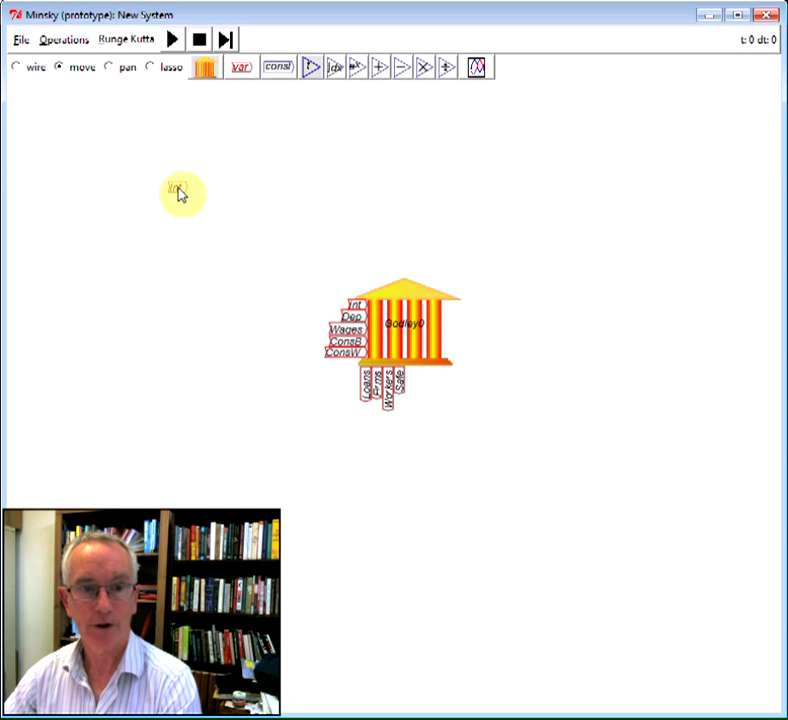
{"action": "left_click", "coordinate": [150, 180]}
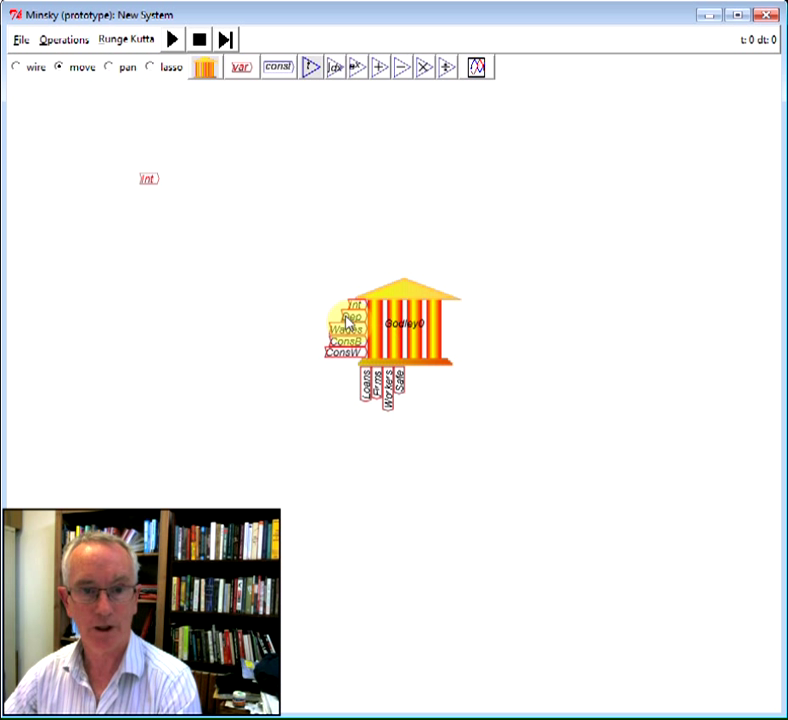
{"action": "right_click", "coordinate": [345, 317]}
{"action": "left_click", "coordinate": [364, 339]}
{"action": "left_click", "coordinate": [148, 230]}
{"action": "right_click", "coordinate": [354, 333]}
{"action": "left_click", "coordinate": [364, 350]}
{"action": "left_click", "coordinate": [145, 308]}
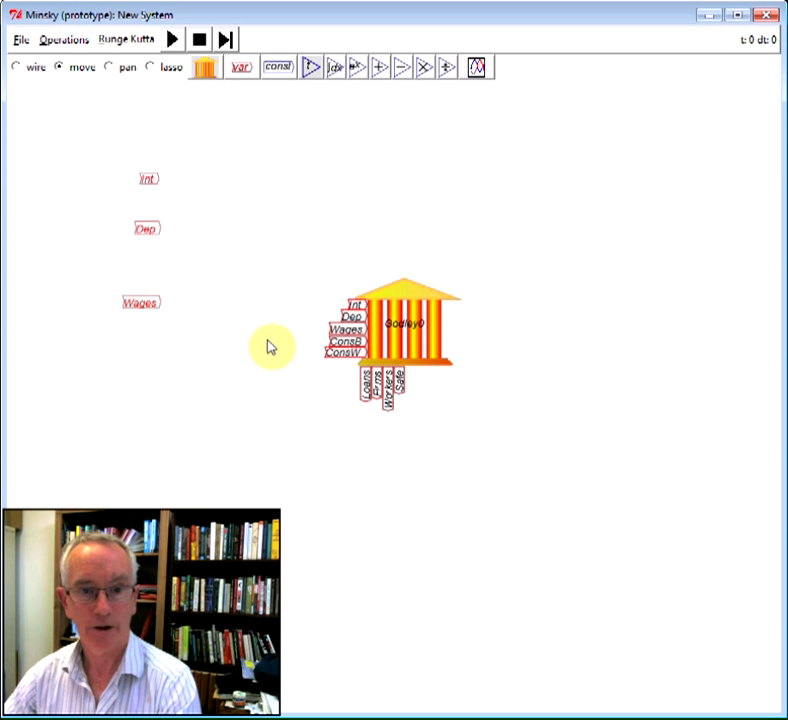
Place copies of ConsB, ConsW and Loans on the left side of the canvas.
{"action": "right_click", "coordinate": [341, 347]}
{"action": "left_click", "coordinate": [357, 370]}
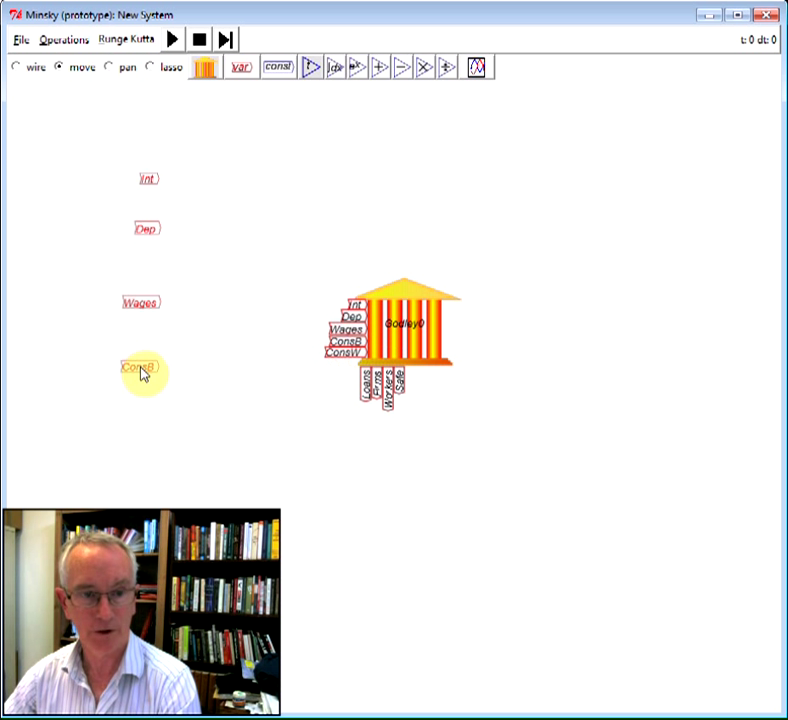
{"action": "left_click", "coordinate": [138, 363]}
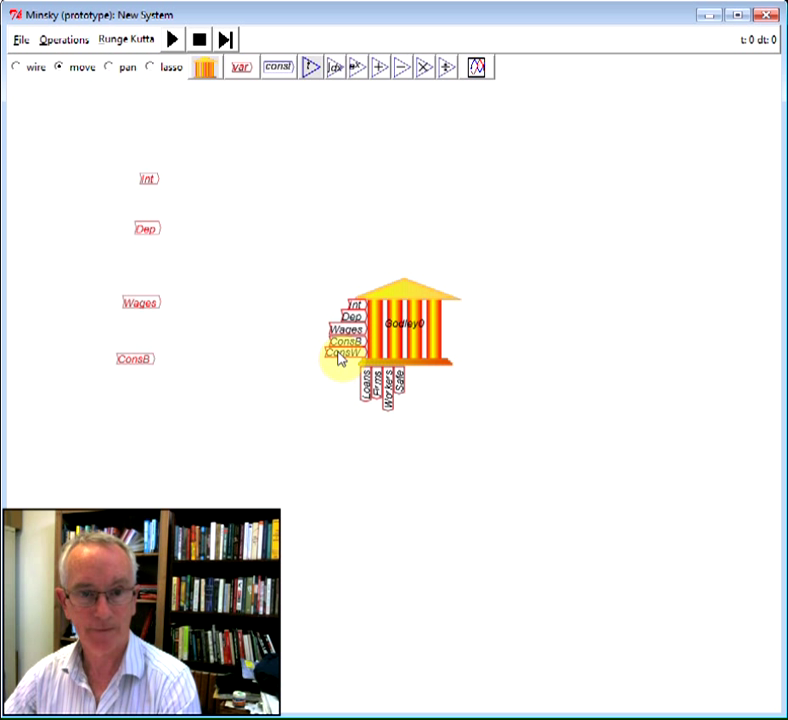
{"action": "right_click", "coordinate": [340, 356]}
{"action": "left_click", "coordinate": [360, 377]}
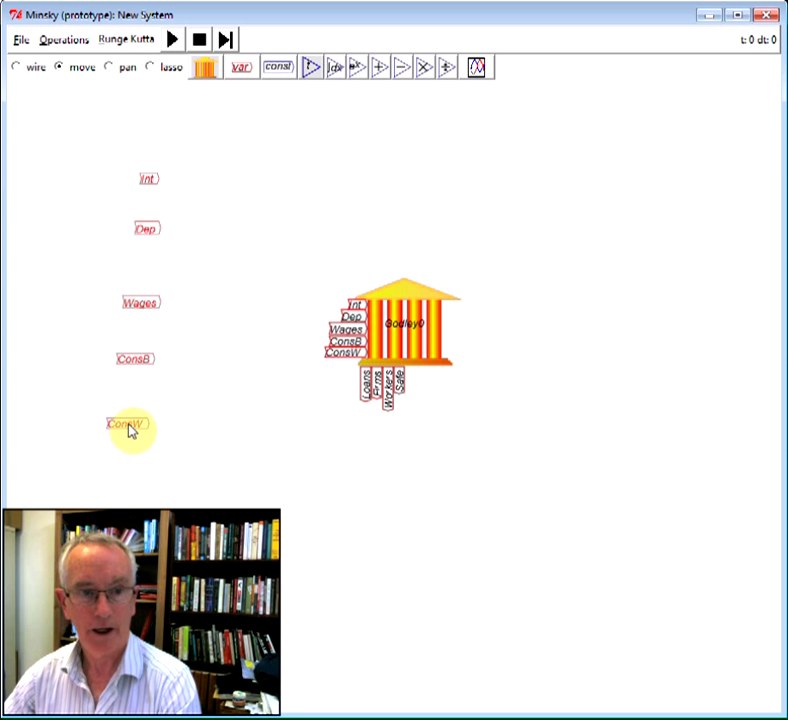
{"action": "left_click", "coordinate": [136, 430]}
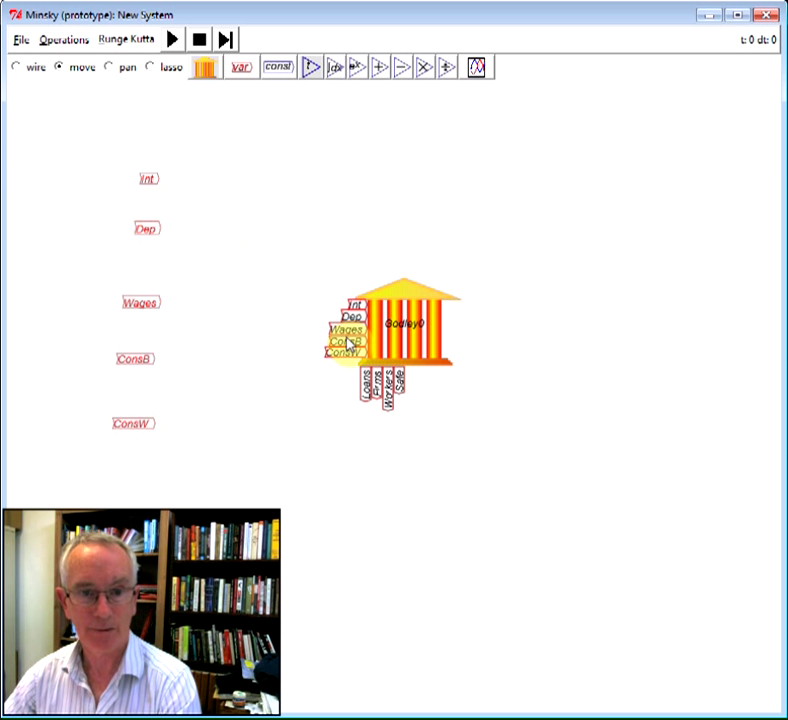
{"action": "right_click", "coordinate": [366, 389]}
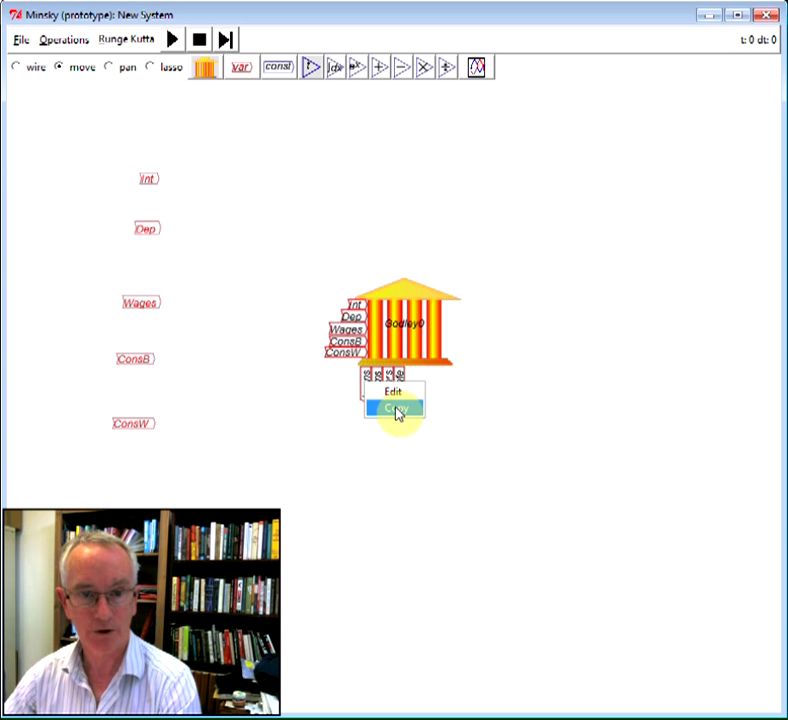
{"action": "left_click", "coordinate": [397, 412]}
{"action": "left_click", "coordinate": [112, 170]}
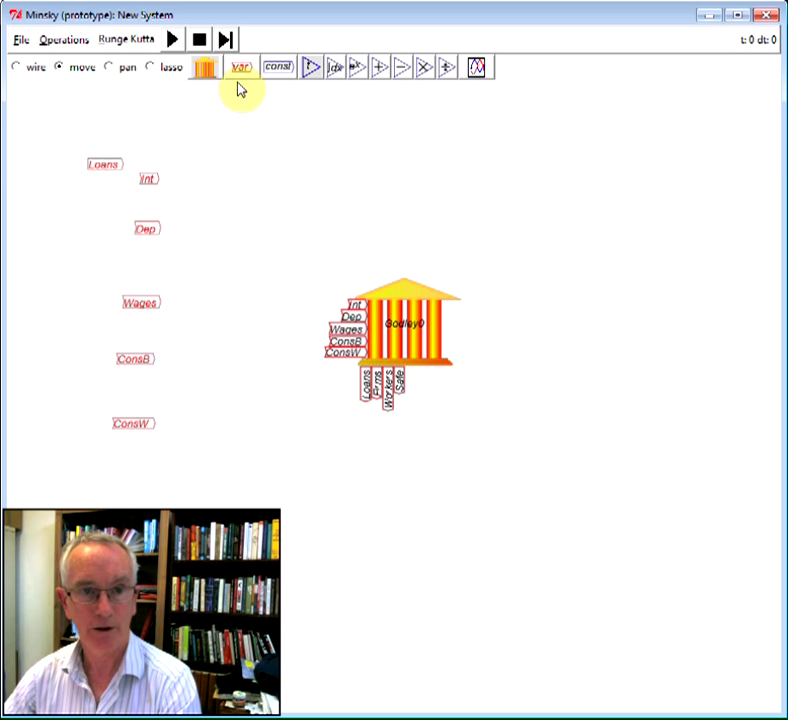
{"action": "left_click", "coordinate": [271, 70]}
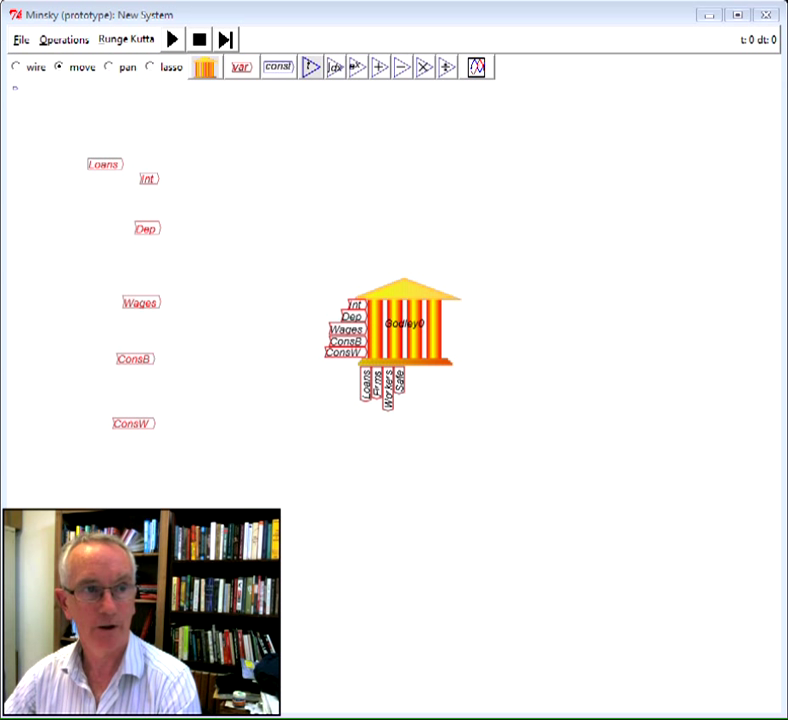
Create a constant rL with value 0.05 and place it below Loans.
{"action": "left_click", "coordinate": [260, 171]}
{"action": "type", "text": "rL"}
{"action": "key", "text": "Tab"}
{"action": "type", "text": "0.05"}
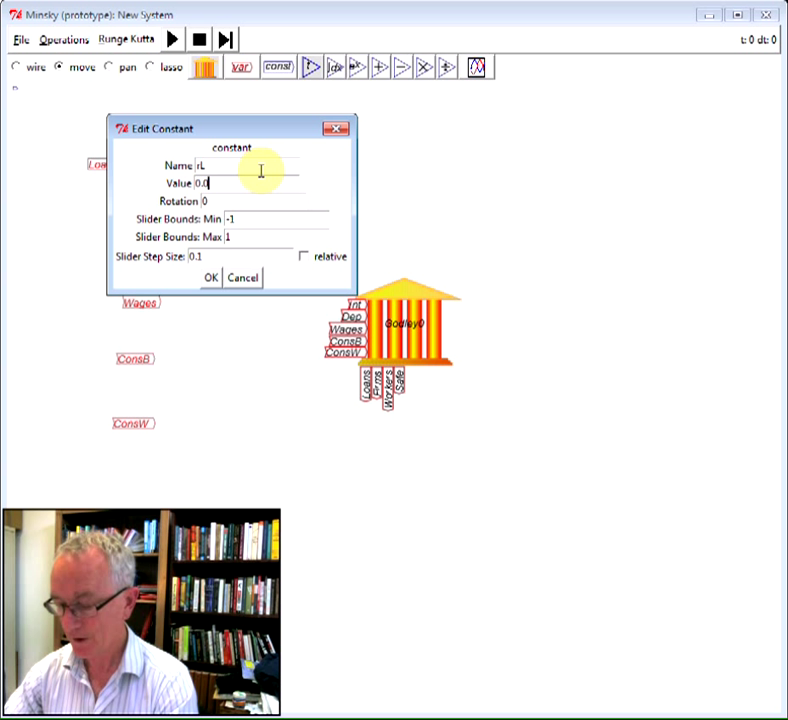
{"action": "left_click", "coordinate": [211, 278]}
{"action": "left_click", "coordinate": [108, 198]}
Add a multiply block beside Int and wire Loans and rL into it.
{"action": "left_click_drag", "start_coordinate": [155, 179], "coordinate": [177, 181]}
{"action": "left_click", "coordinate": [424, 69]}
{"action": "left_click", "coordinate": [141, 184]}
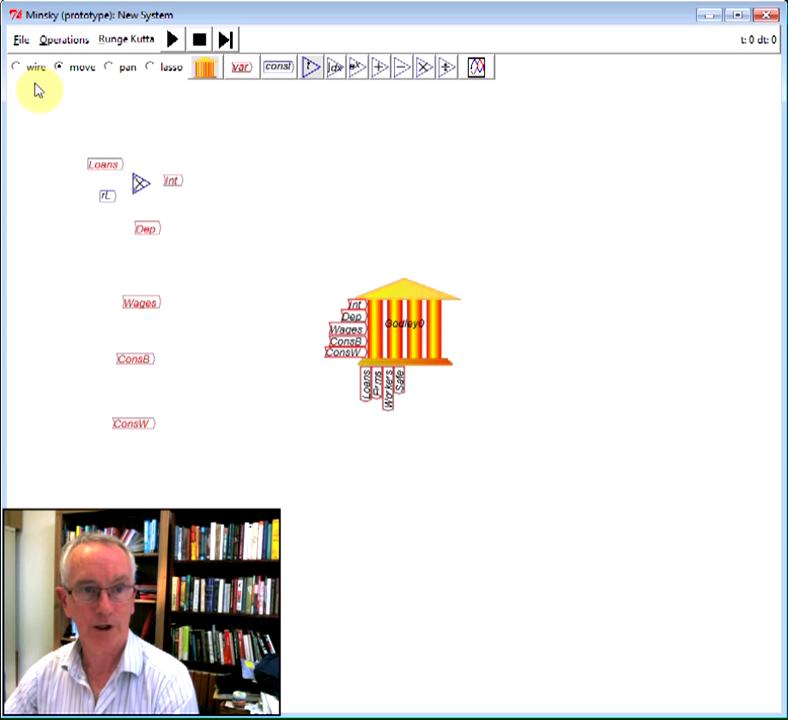
{"action": "left_click", "coordinate": [30, 70]}
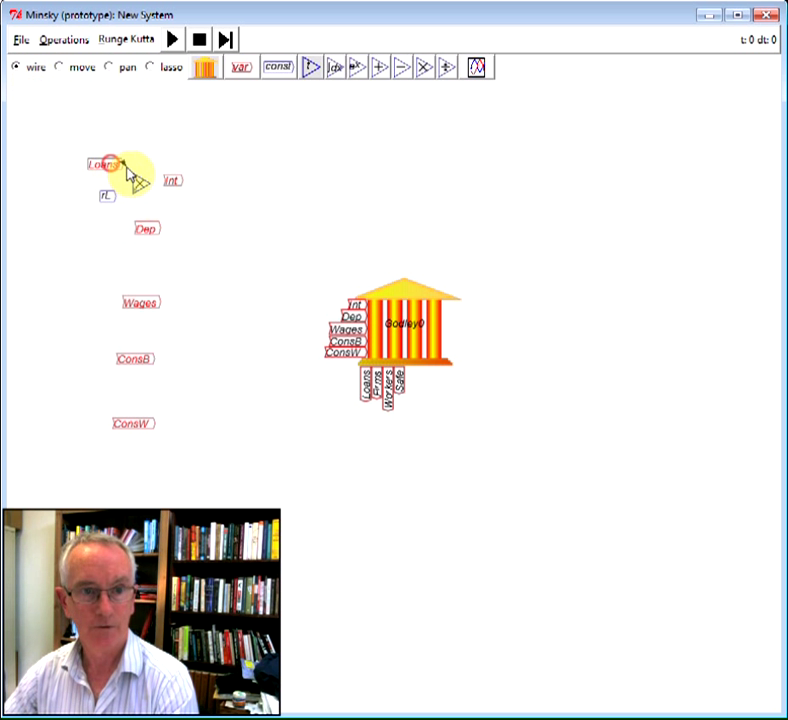
{"action": "left_click_drag", "start_coordinate": [125, 168], "coordinate": [155, 186]}
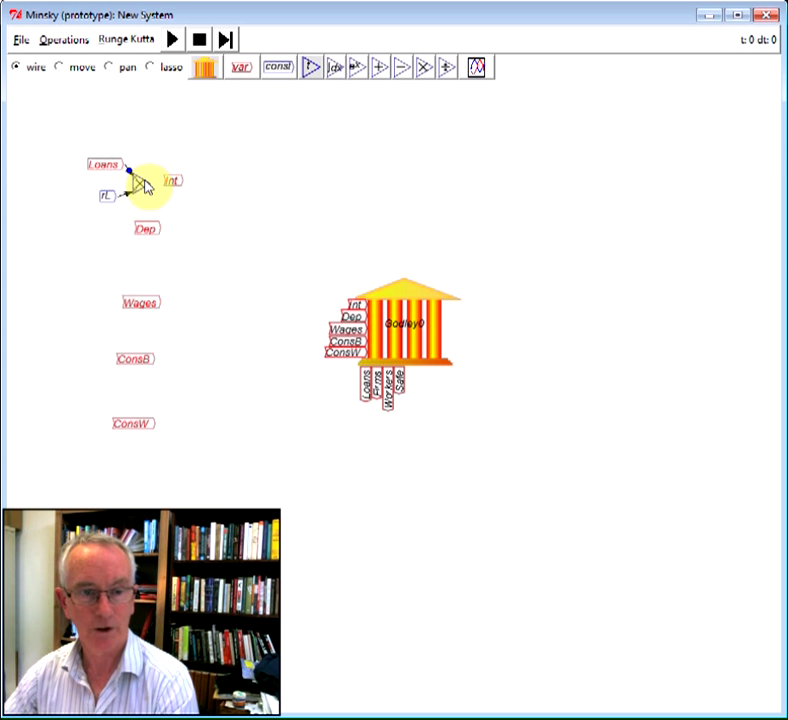
Copy the Firms variable from the Godley table and place it left of Dep.
{"action": "left_click", "coordinate": [66, 68]}
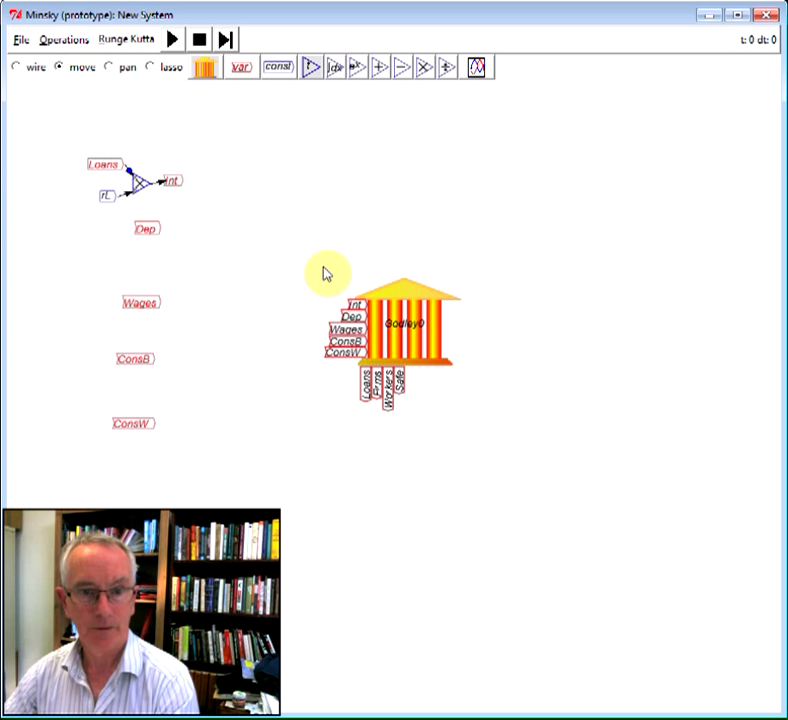
{"action": "right_click", "coordinate": [380, 392]}
{"action": "left_click", "coordinate": [401, 426]}
{"action": "left_click", "coordinate": [84, 251]}
Create a constant rD with value 0.02 and place it above Firms.
{"action": "left_click", "coordinate": [280, 70]}
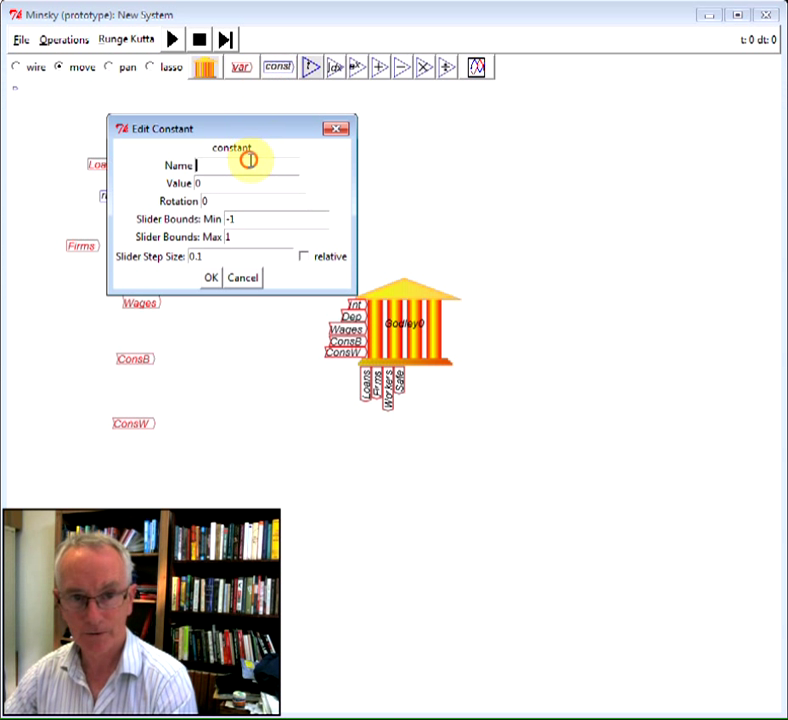
{"action": "type", "text": "rD"}
{"action": "key", "text": "Tab"}
{"action": "type", "text": "0.02"}
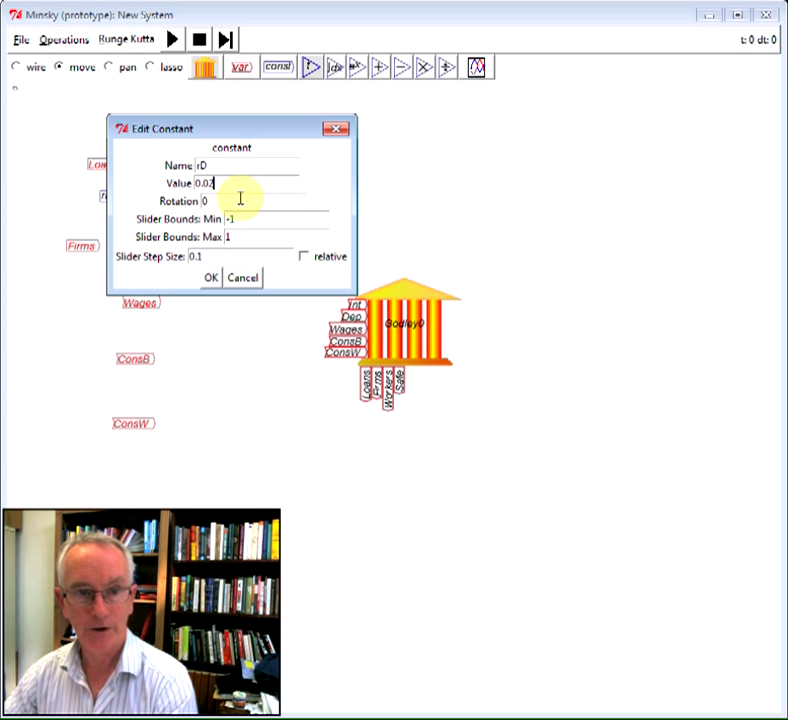
{"action": "left_click", "coordinate": [212, 281]}
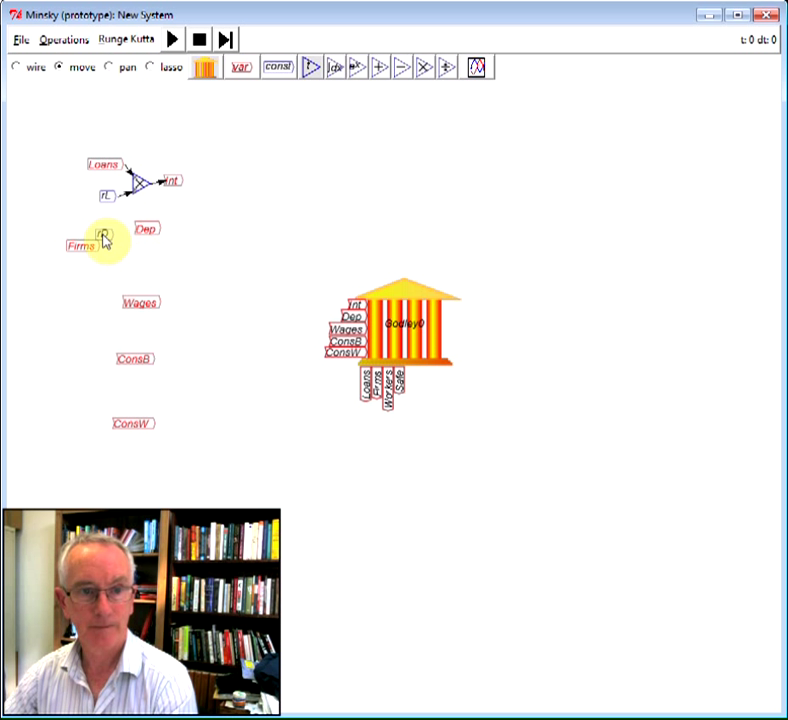
{"action": "left_click", "coordinate": [88, 232]}
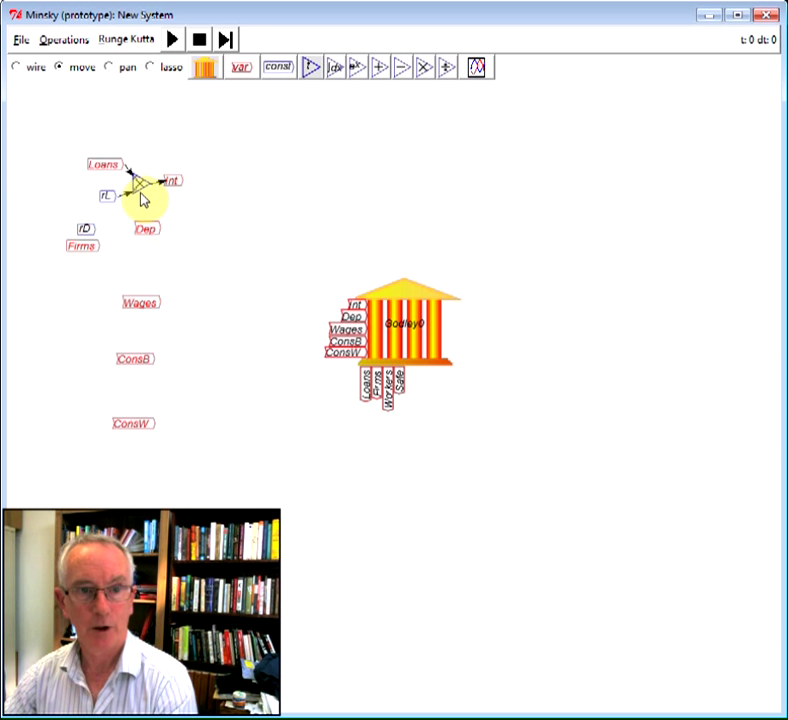
Copy a multiply block before Dep and wire rD and Firms into it.
{"action": "right_click", "coordinate": [140, 190]}
{"action": "left_click", "coordinate": [160, 227]}
{"action": "left_click", "coordinate": [136, 238]}
{"action": "left_click_drag", "start_coordinate": [155, 232], "coordinate": [175, 242]}
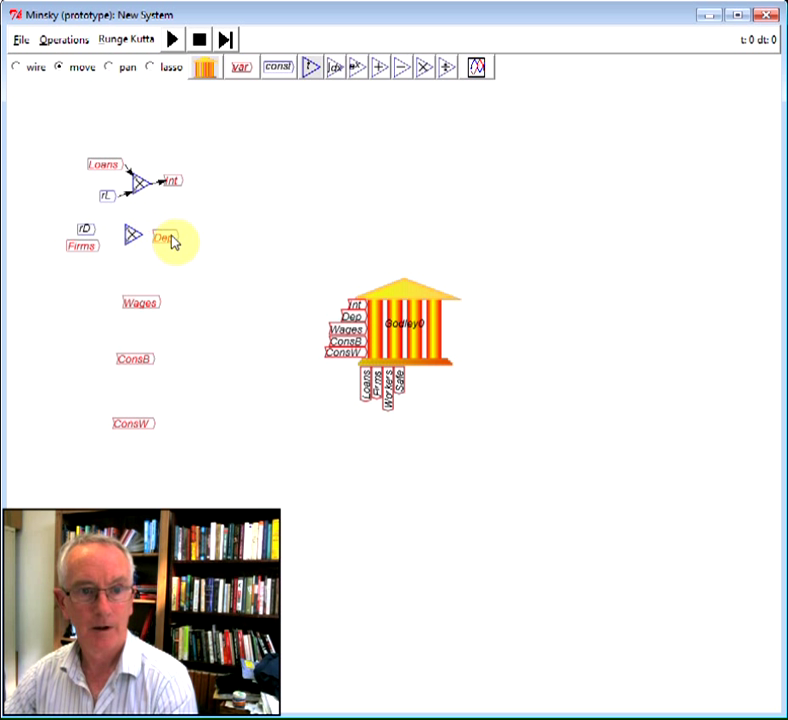
{"action": "left_click", "coordinate": [18, 68]}
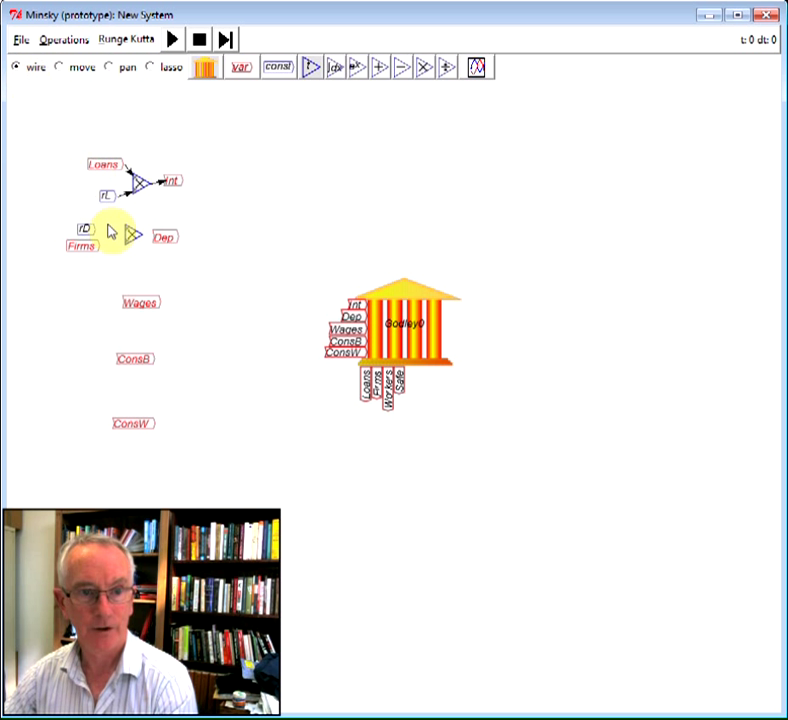
{"action": "left_click_drag", "start_coordinate": [110, 238], "coordinate": [127, 250]}
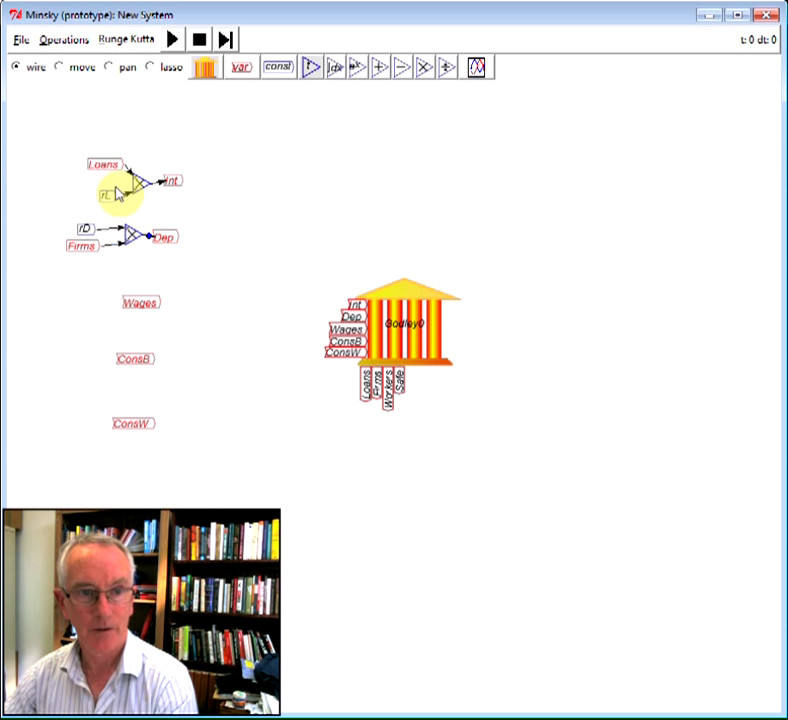
{"action": "left_click", "coordinate": [62, 67]}
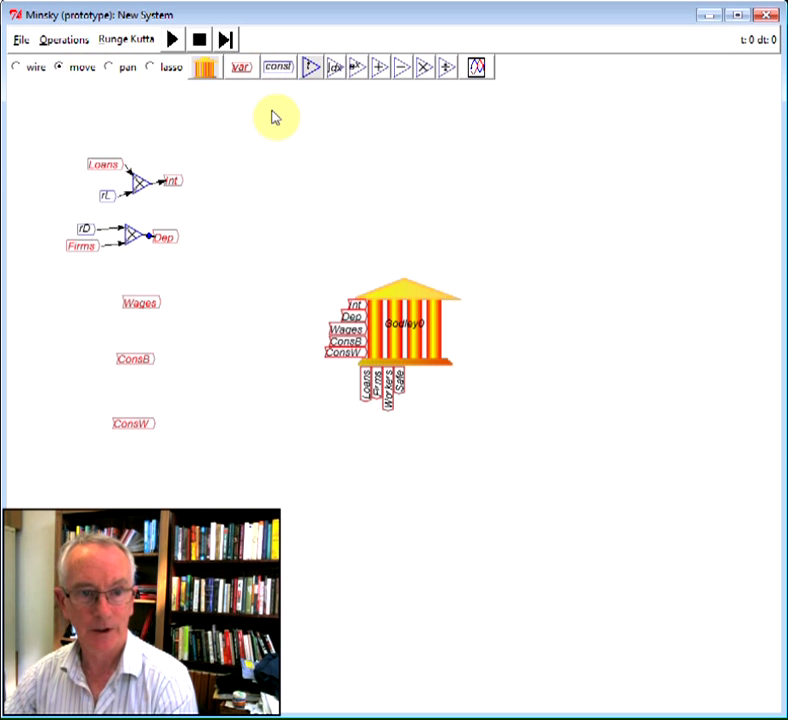
Begin defining a new constant named w.
{"action": "left_click", "coordinate": [275, 67]}
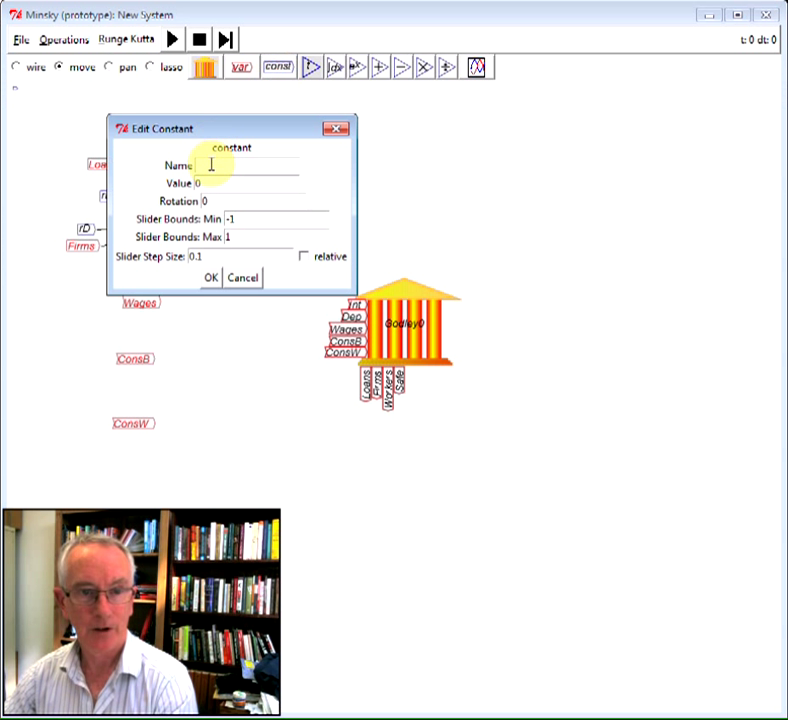
{"action": "type", "text": "w"}
{"action": "key", "text": "Tab"}
{"action": "type", "text": "1"}
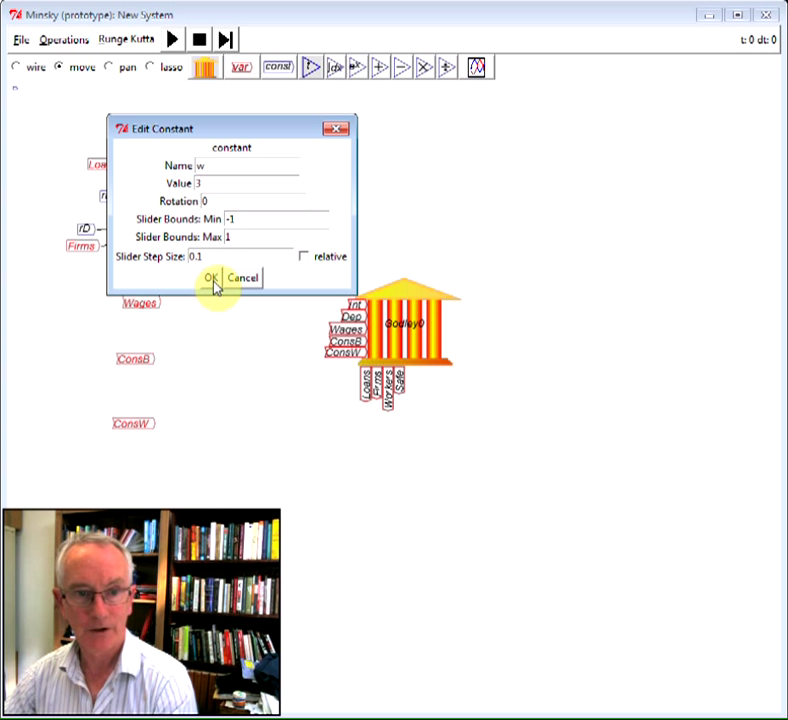
Place w left of Wages, copy Firms below it, and wire both through a multiply block into Wages.
{"action": "left_click", "coordinate": [211, 280]}
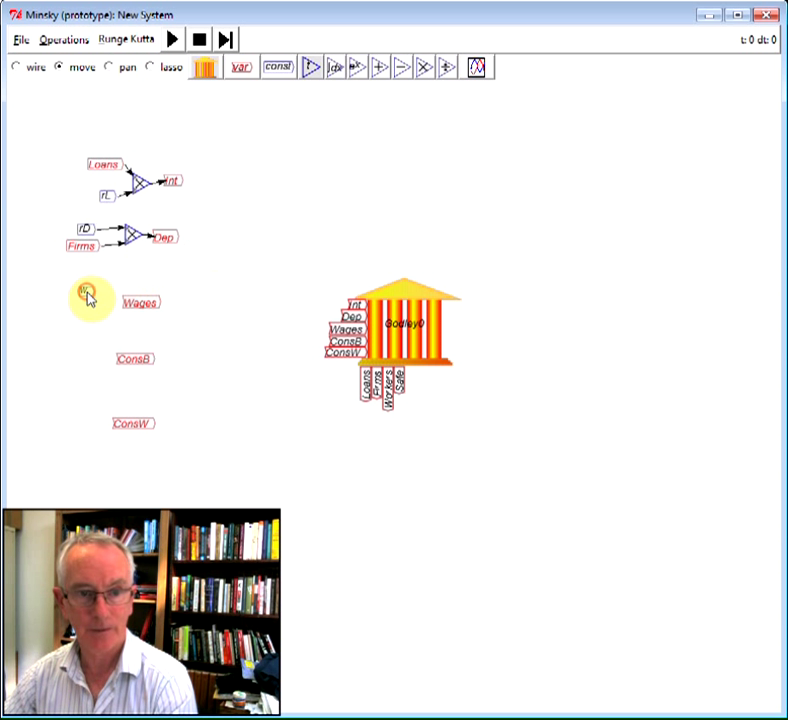
{"action": "left_click", "coordinate": [88, 297]}
{"action": "right_click", "coordinate": [85, 251]}
{"action": "left_click", "coordinate": [100, 290]}
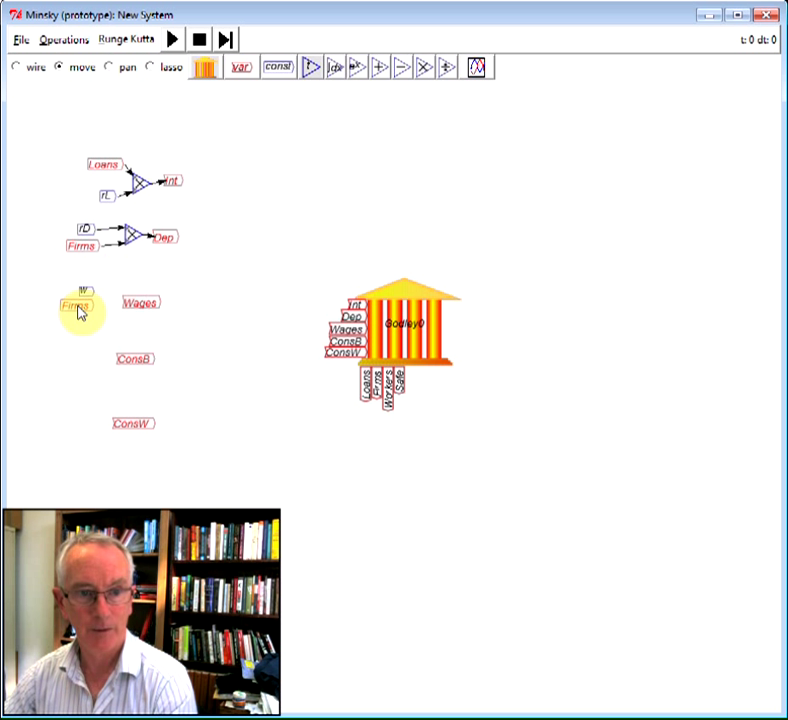
{"action": "left_click", "coordinate": [76, 313]}
{"action": "left_click_drag", "start_coordinate": [140, 305], "coordinate": [146, 308]}
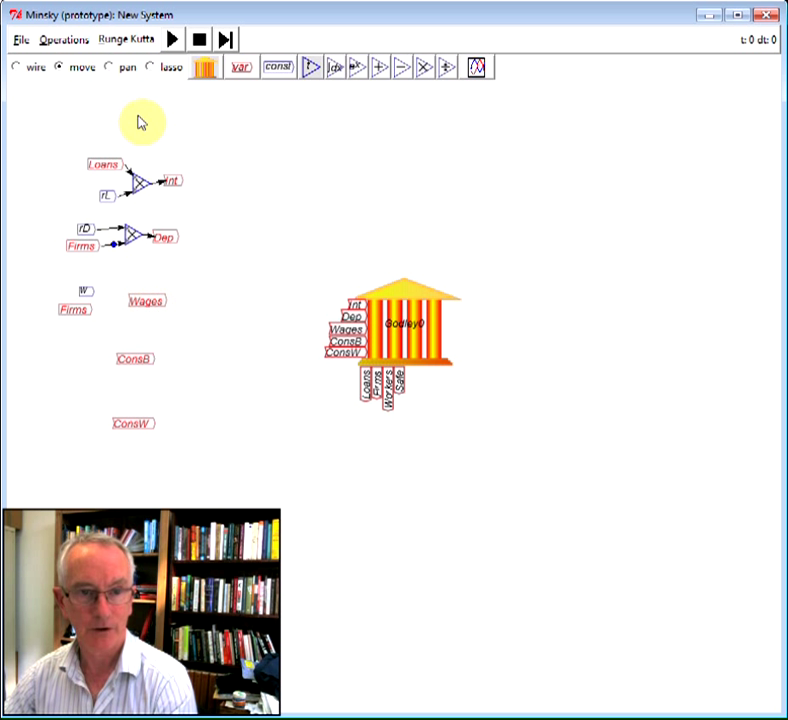
{"action": "left_click", "coordinate": [426, 70]}
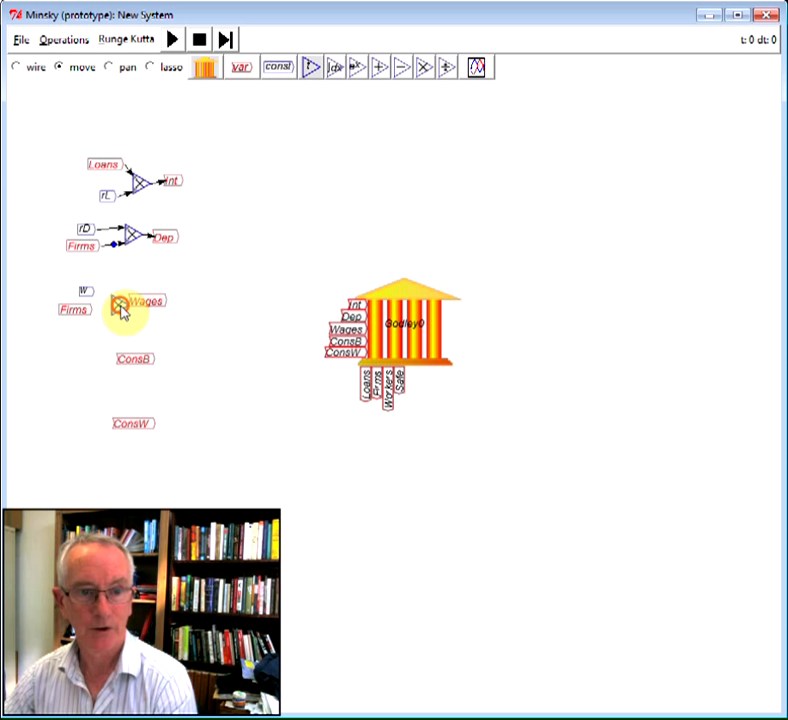
{"action": "left_click", "coordinate": [15, 67]}
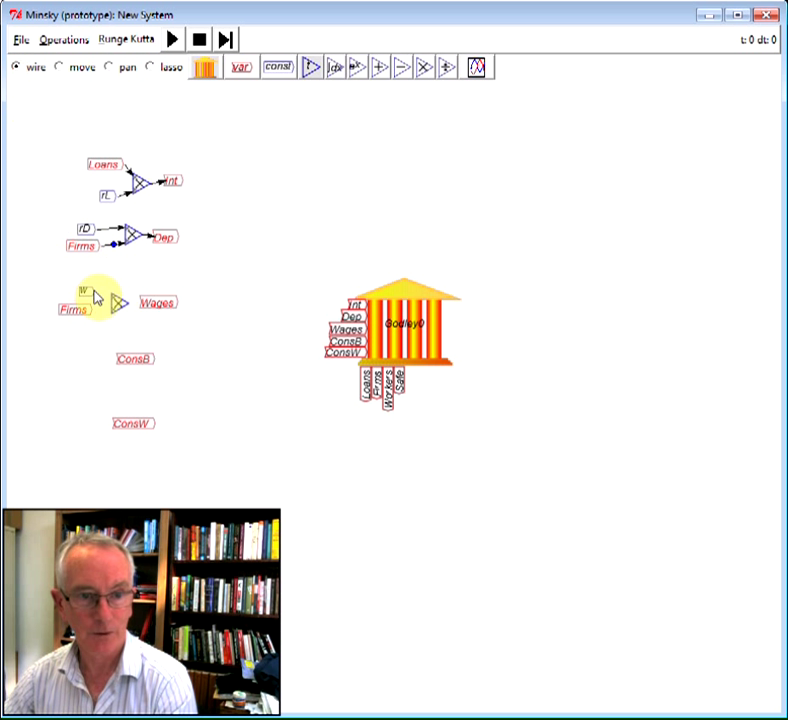
{"action": "left_click_drag", "start_coordinate": [113, 300], "coordinate": [163, 305]}
{"action": "left_click", "coordinate": [60, 67]}
Create a constant cb with value 1 and place it left of ConsB.
{"action": "left_click", "coordinate": [278, 70]}
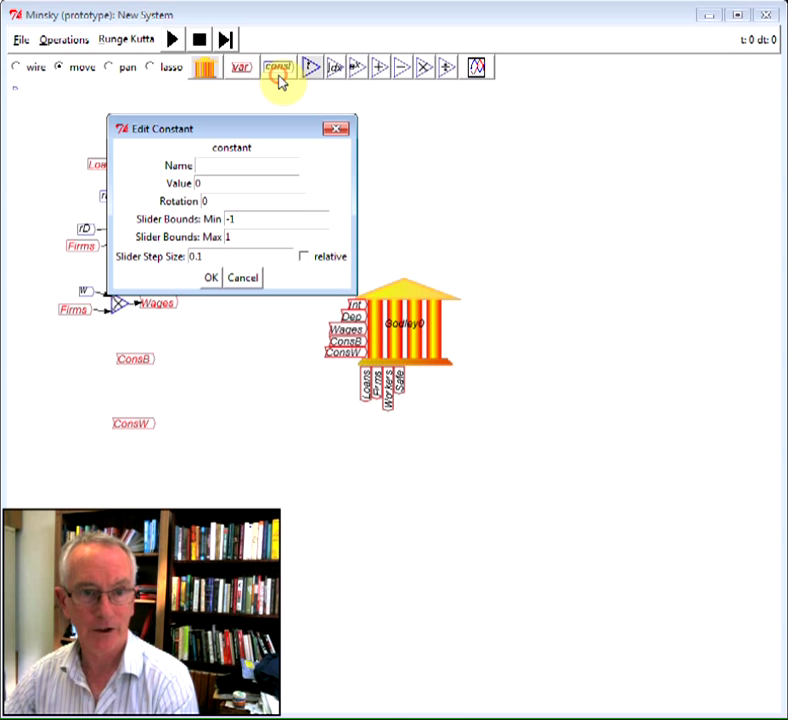
{"action": "left_click", "coordinate": [254, 165]}
{"action": "type", "text": "c"}
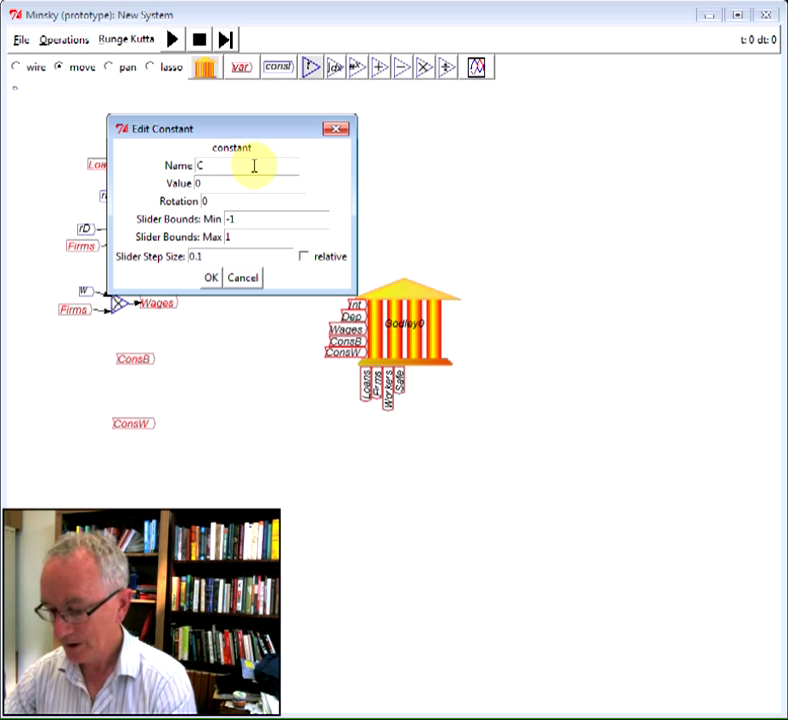
{"action": "type", "text": "b"}
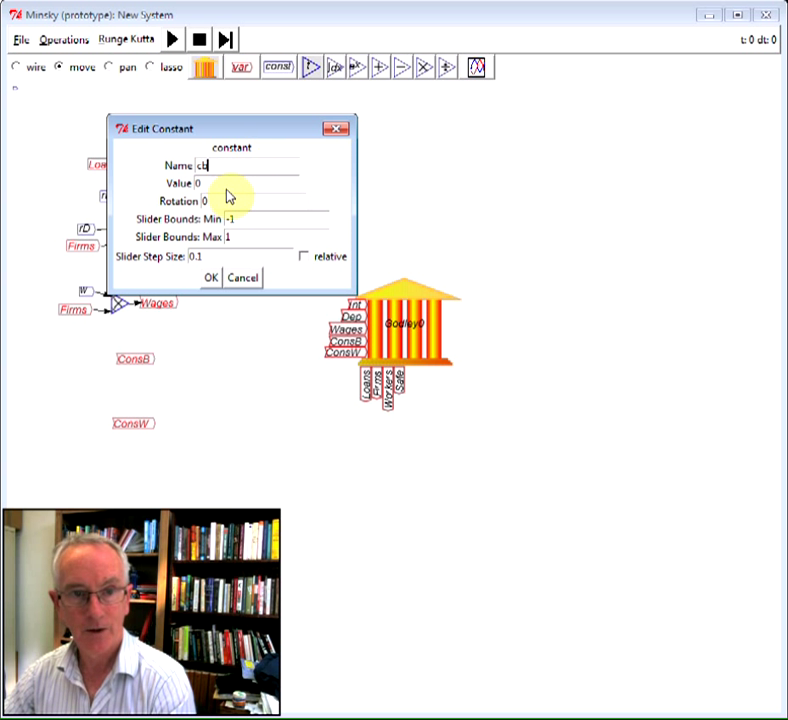
{"action": "left_click", "coordinate": [215, 186]}
{"action": "key", "text": "BackSpace"}
{"action": "type", "text": "1"}
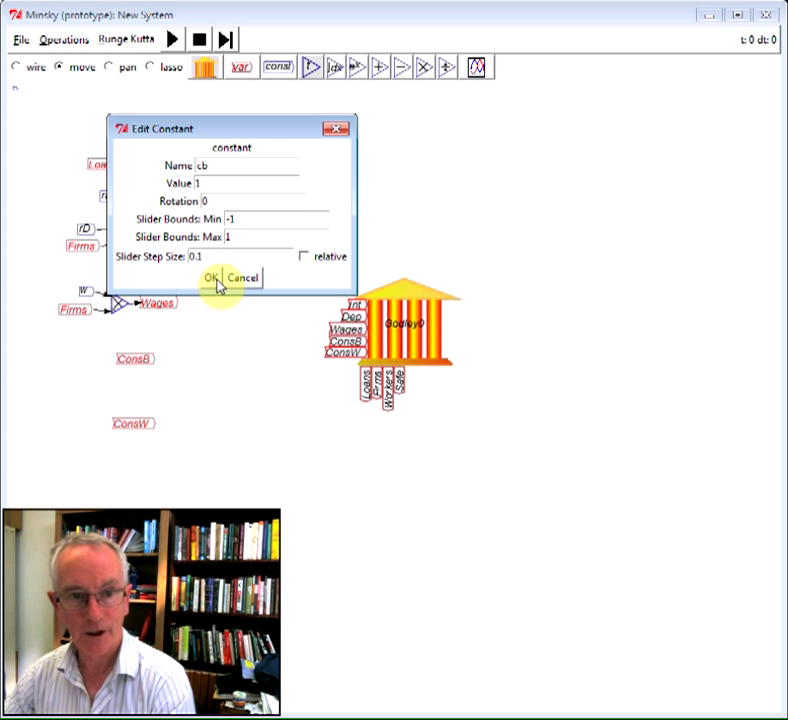
{"action": "left_click", "coordinate": [216, 283]}
{"action": "left_click", "coordinate": [83, 355]}
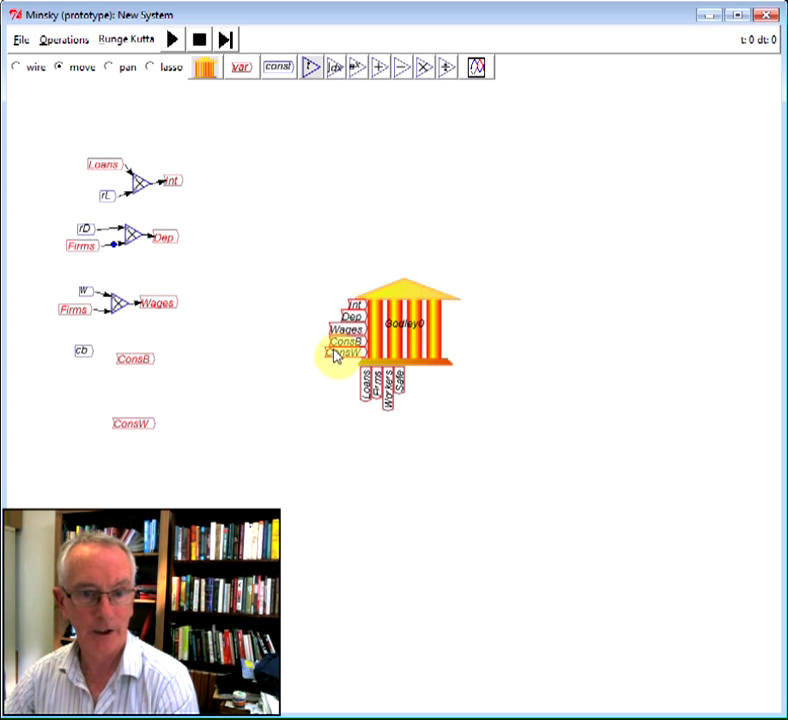
Copy the table's Safe variable below cb and line ConsB up beside it.
{"action": "right_click", "coordinate": [398, 386]}
{"action": "left_click", "coordinate": [406, 412]}
{"action": "left_click", "coordinate": [79, 375]}
{"action": "left_click_drag", "start_coordinate": [125, 362], "coordinate": [148, 377]}
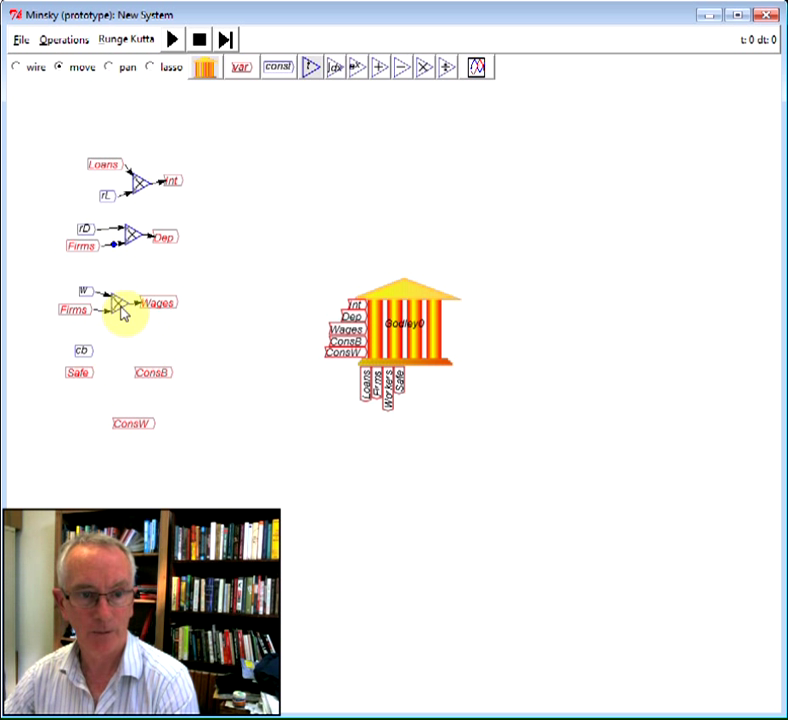
{"action": "left_click_drag", "start_coordinate": [121, 312], "coordinate": [116, 322]}
Copy a multiply block between Safe and ConsB and wire cb into it.
{"action": "right_click", "coordinate": [116, 323]}
{"action": "left_click", "coordinate": [127, 369]}
{"action": "left_click", "coordinate": [116, 363]}
{"action": "left_click", "coordinate": [33, 68]}
{"action": "left_click_drag", "start_coordinate": [86, 352], "coordinate": [146, 372]}
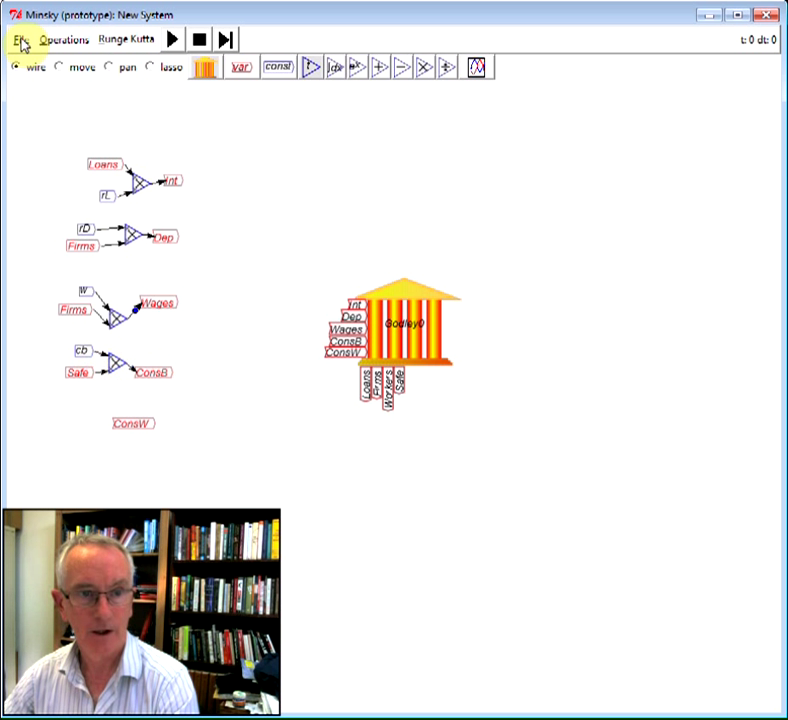
Create a constant cw with value 26 and place it left of ConsW.
{"action": "left_click", "coordinate": [60, 68]}
{"action": "left_click", "coordinate": [277, 75]}
{"action": "type", "text": "cw"}
{"action": "key", "text": "Tab"}
{"action": "type", "text": "26"}
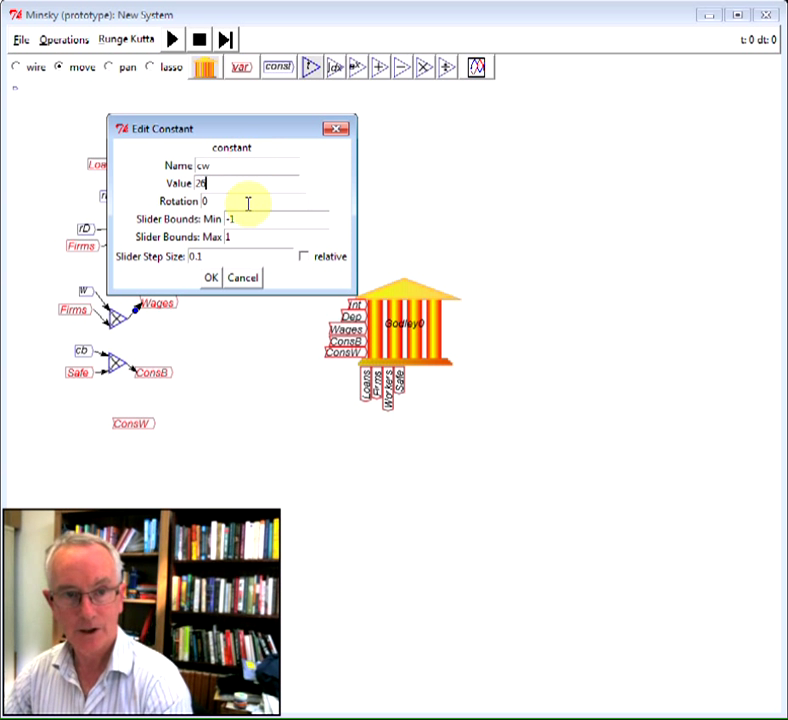
{"action": "left_click", "coordinate": [211, 278]}
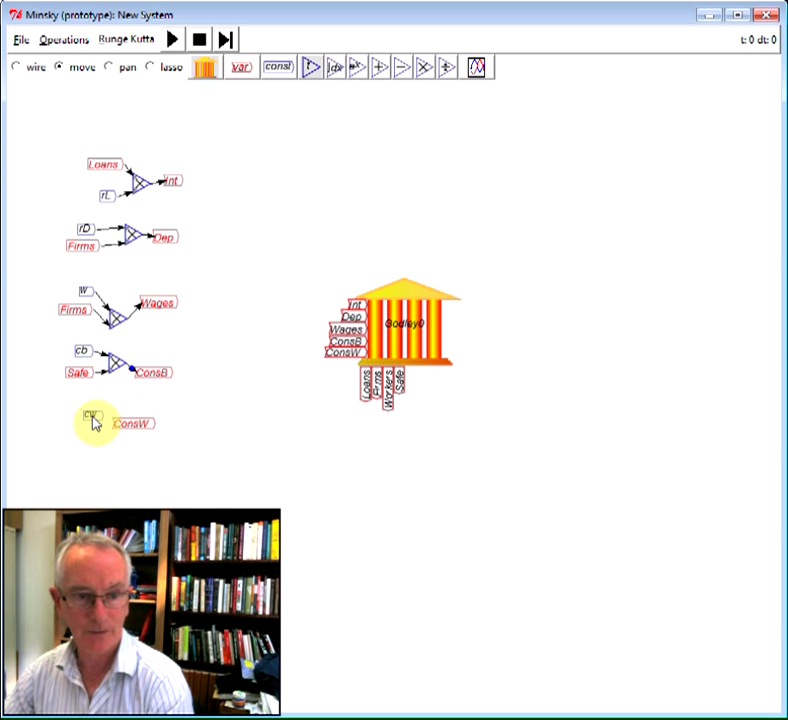
{"action": "left_click", "coordinate": [87, 416]}
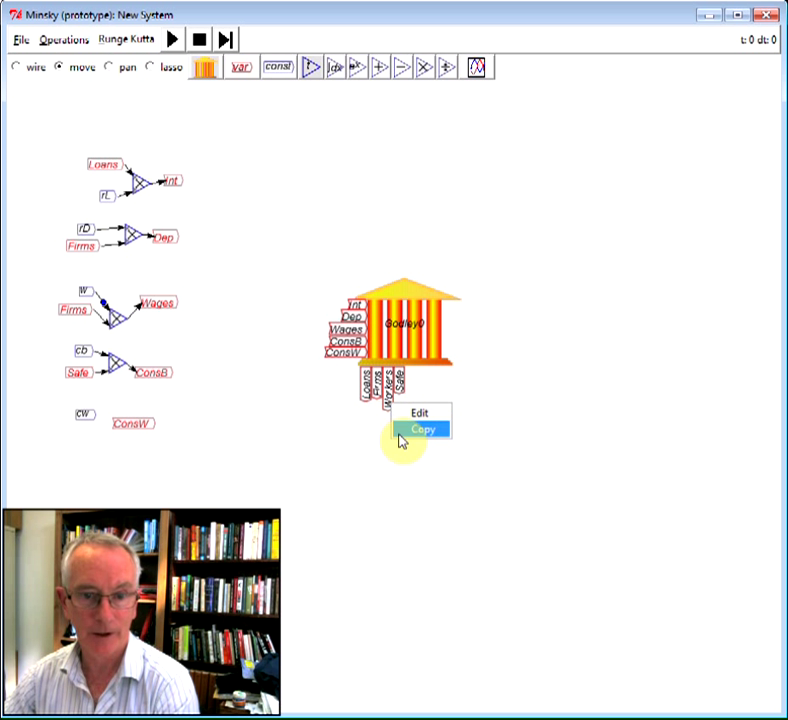
Copy Workers below cw, add a copied multiply block before ConsW, and wire cw into it.
{"action": "left_click", "coordinate": [399, 429]}
{"action": "left_click", "coordinate": [78, 440]}
{"action": "left_click_drag", "start_coordinate": [141, 427], "coordinate": [155, 433]}
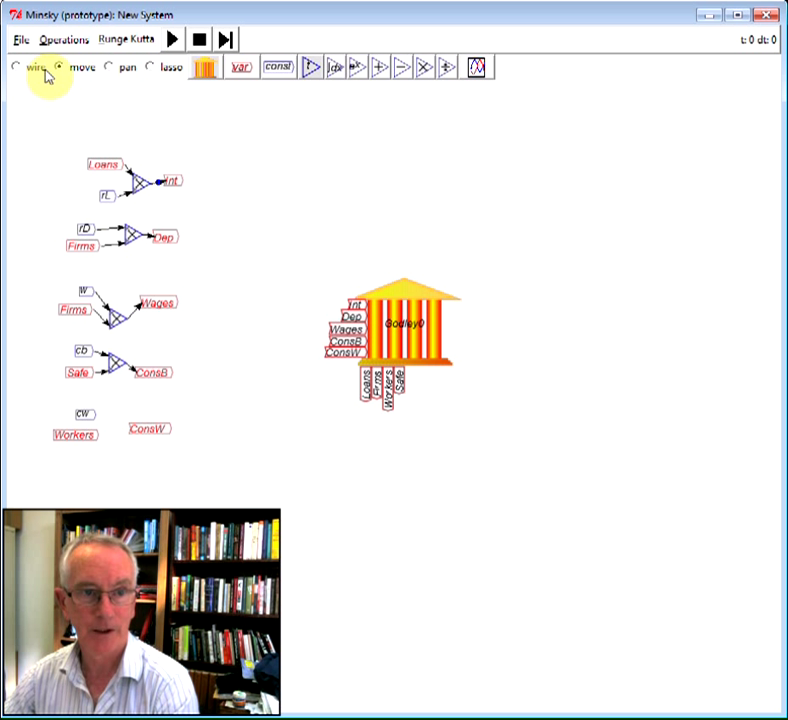
{"action": "right_click", "coordinate": [120, 367]}
{"action": "left_click", "coordinate": [136, 403]}
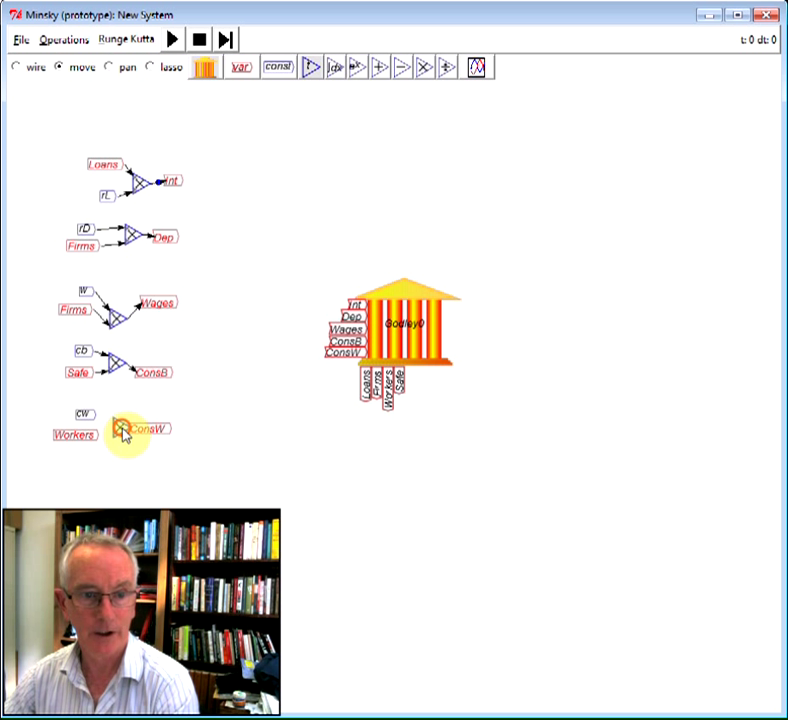
{"action": "left_click", "coordinate": [122, 427]}
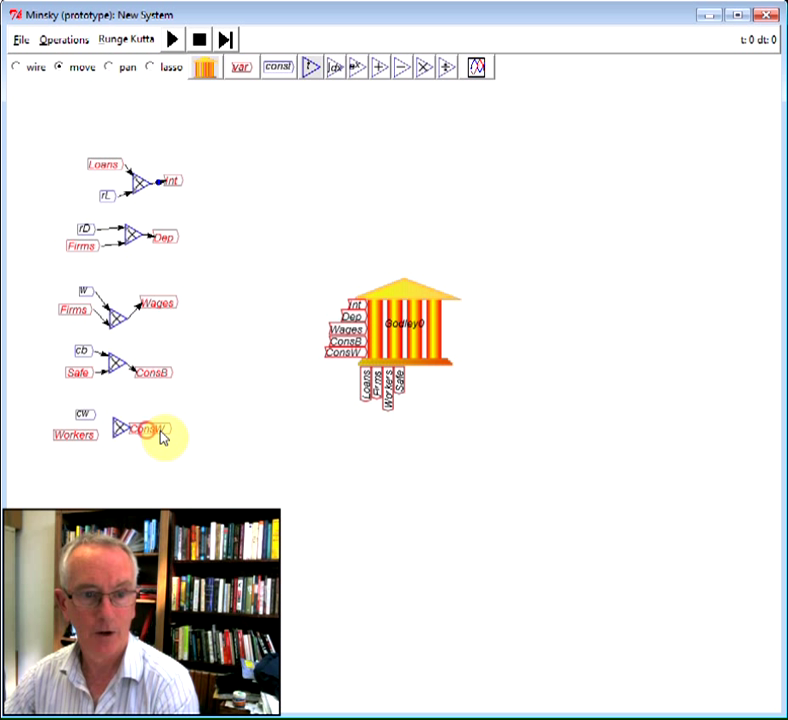
{"action": "left_click", "coordinate": [30, 70]}
{"action": "left_click_drag", "start_coordinate": [97, 419], "coordinate": [150, 431]}
Drag the Godley0 table up and to the left near the canvas top.
{"action": "left_click", "coordinate": [70, 68]}
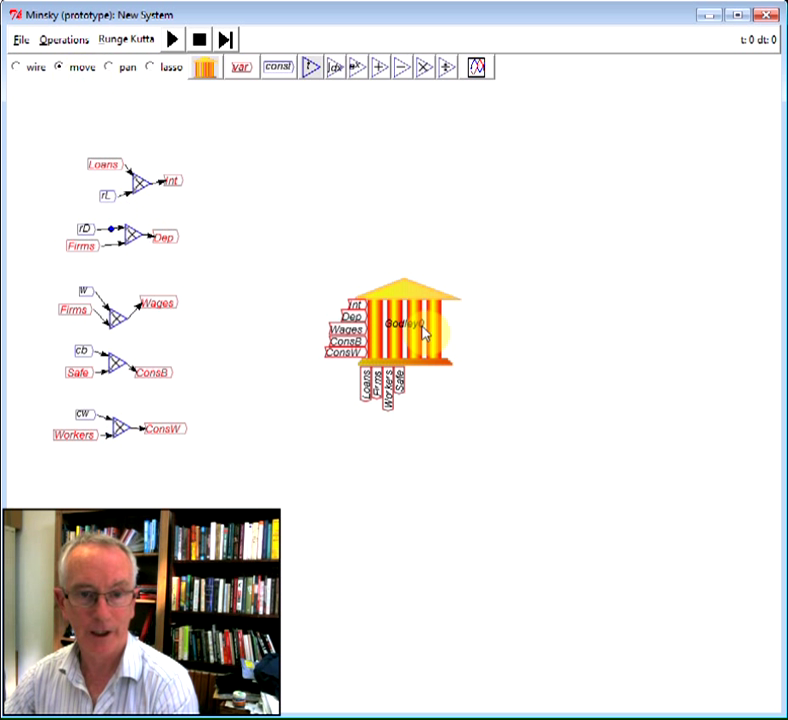
{"action": "left_click_drag", "start_coordinate": [389, 268], "coordinate": [322, 160]}
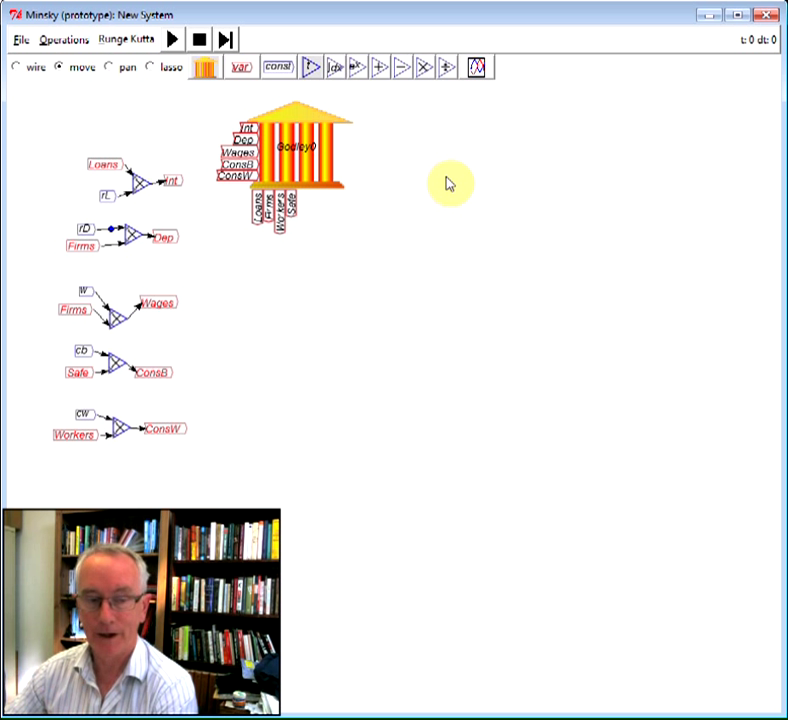
Place a plot on the right, copy Loans and Firms beside it, and wire both into its inputs.
{"action": "left_click", "coordinate": [479, 70]}
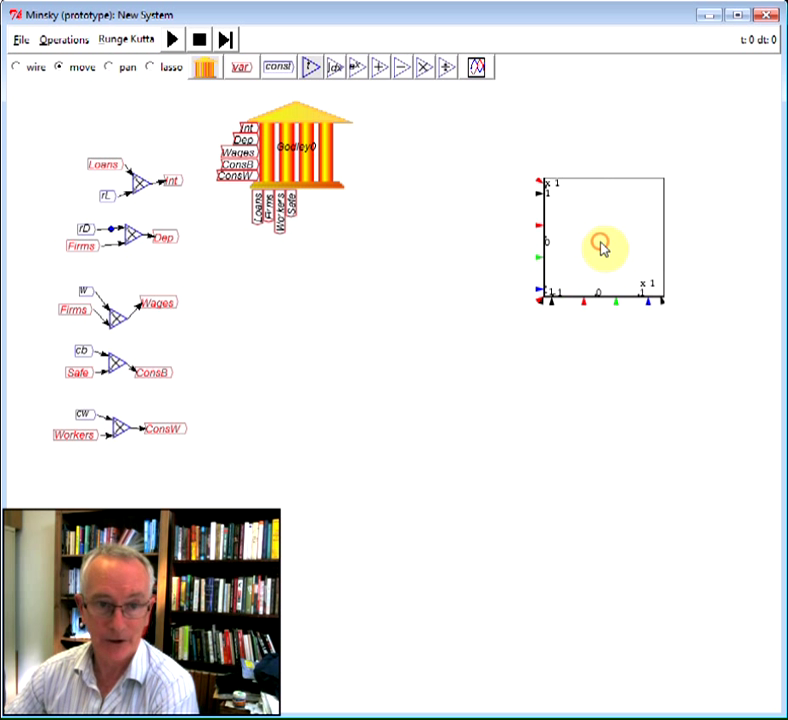
{"action": "left_click", "coordinate": [603, 248]}
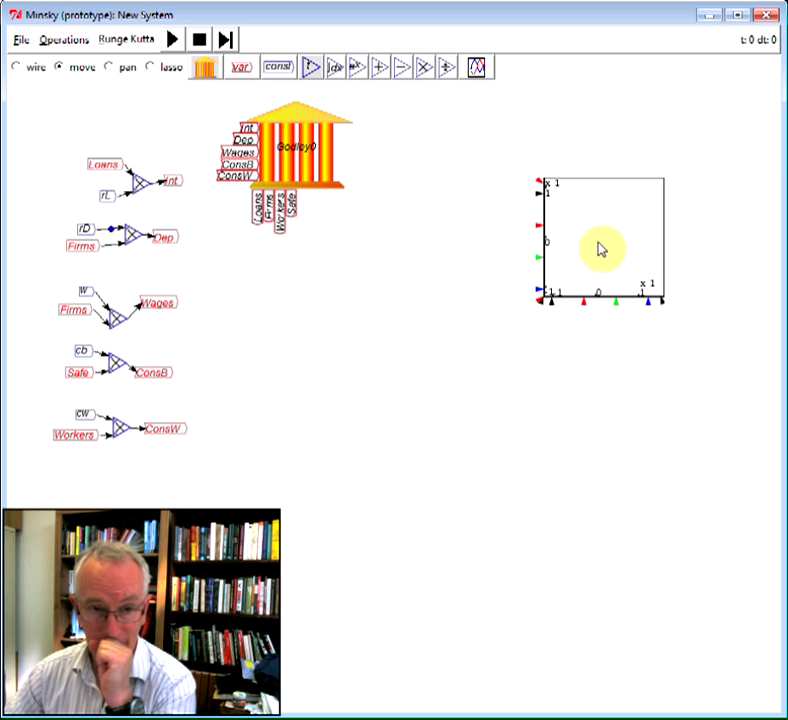
{"action": "right_click", "coordinate": [100, 167]}
{"action": "left_click", "coordinate": [123, 206]}
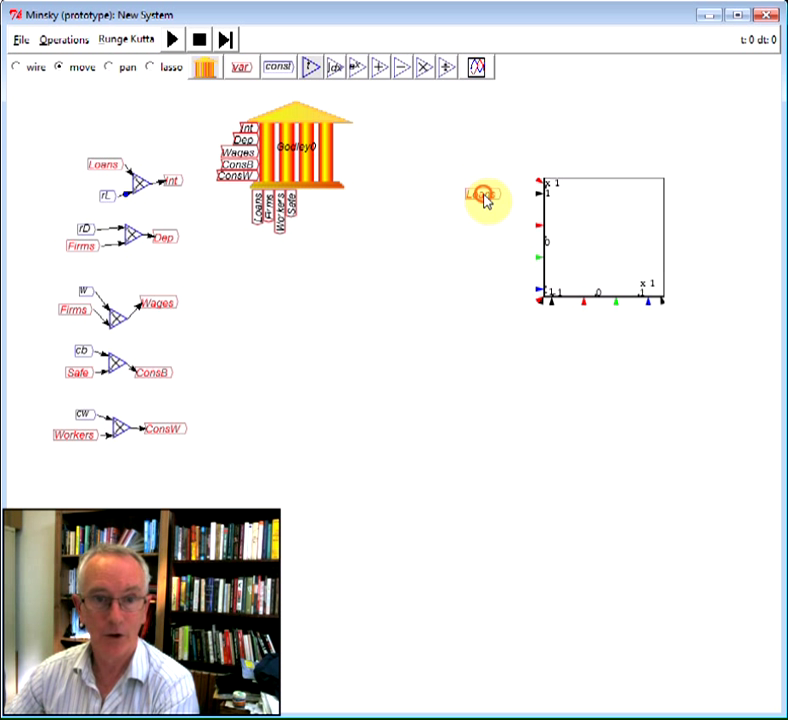
{"action": "left_click", "coordinate": [487, 199]}
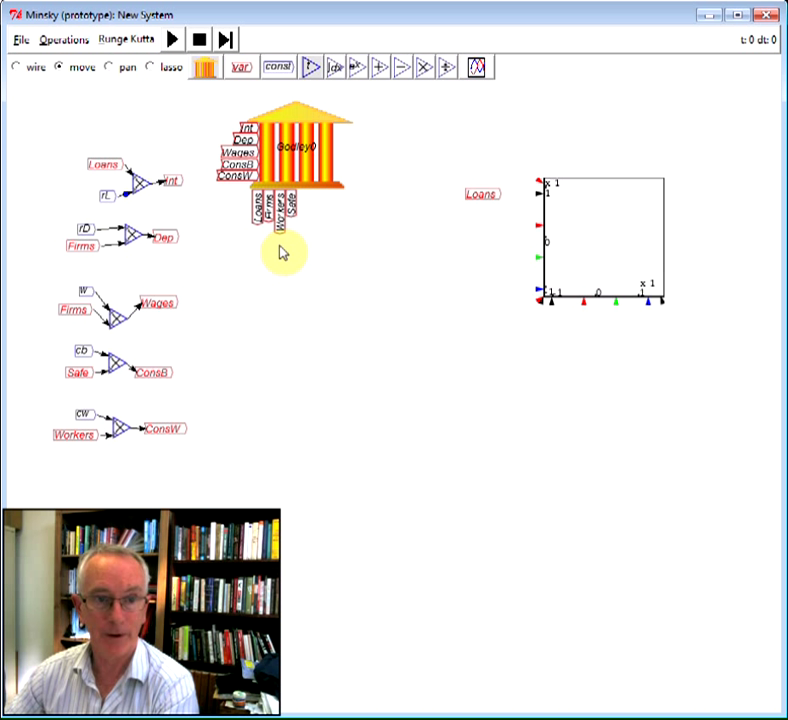
{"action": "right_click", "coordinate": [87, 255]}
{"action": "left_click", "coordinate": [121, 291]}
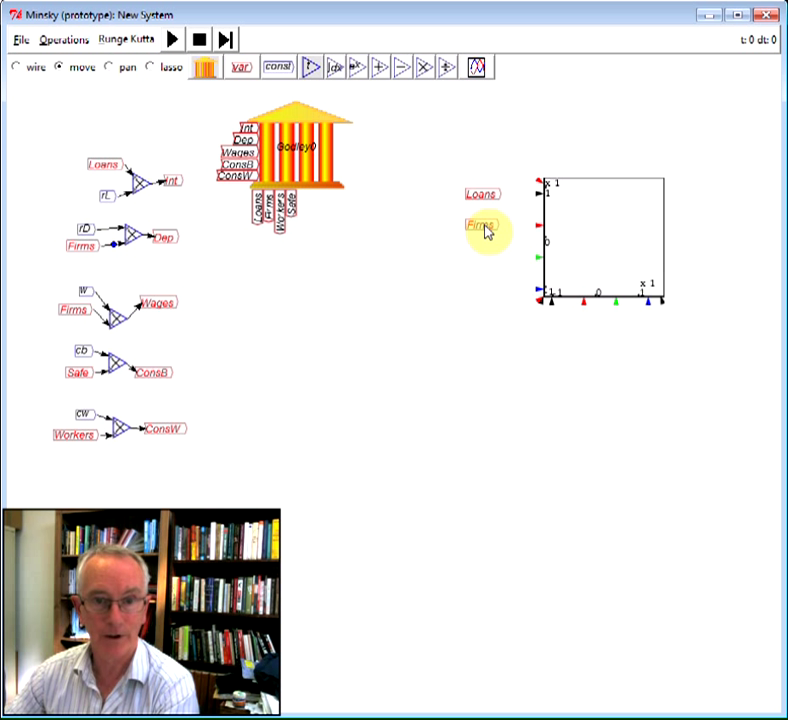
{"action": "left_click", "coordinate": [484, 238]}
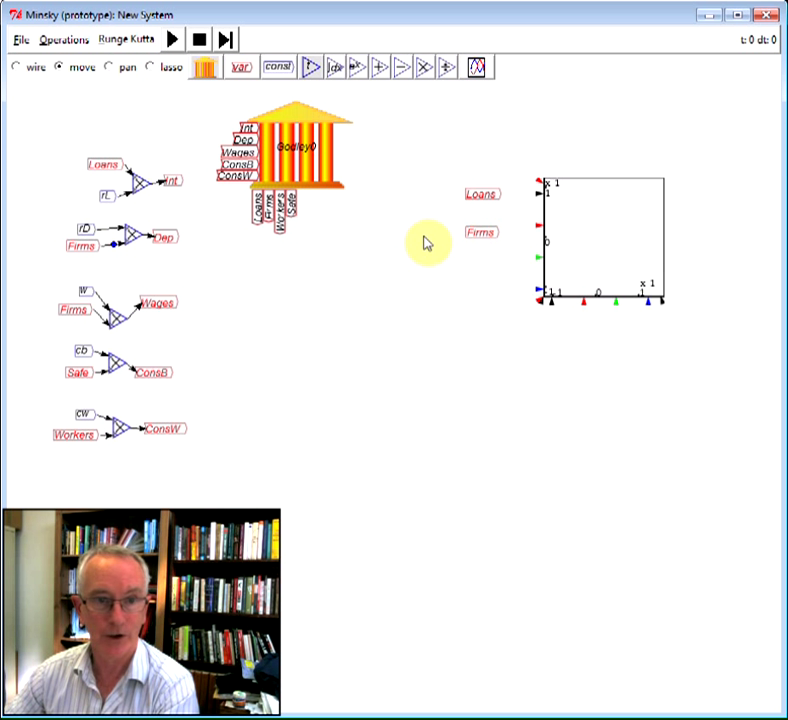
{"action": "left_click", "coordinate": [36, 70]}
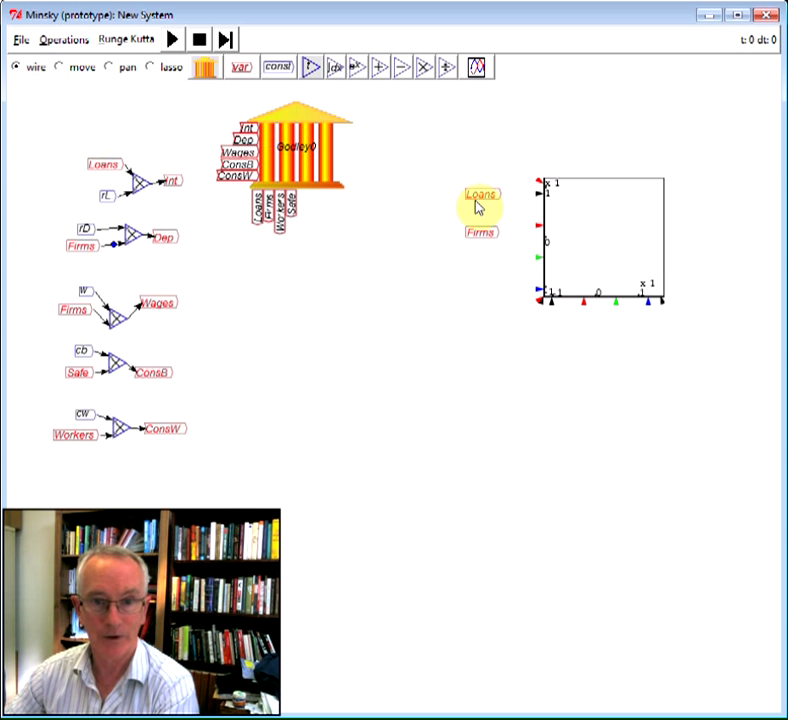
{"action": "left_click_drag", "start_coordinate": [501, 206], "coordinate": [538, 193]}
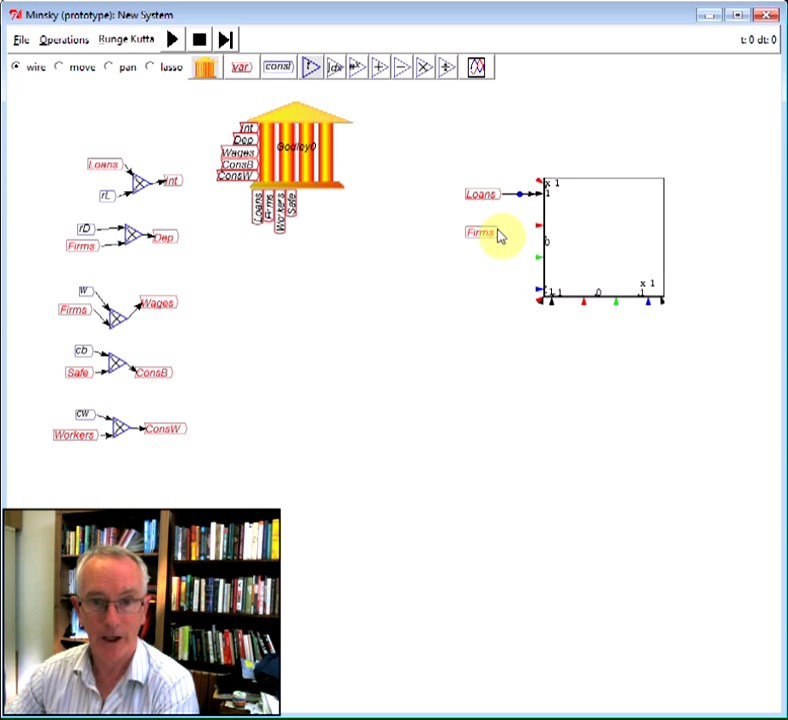
{"action": "left_click_drag", "start_coordinate": [493, 232], "coordinate": [545, 227]}
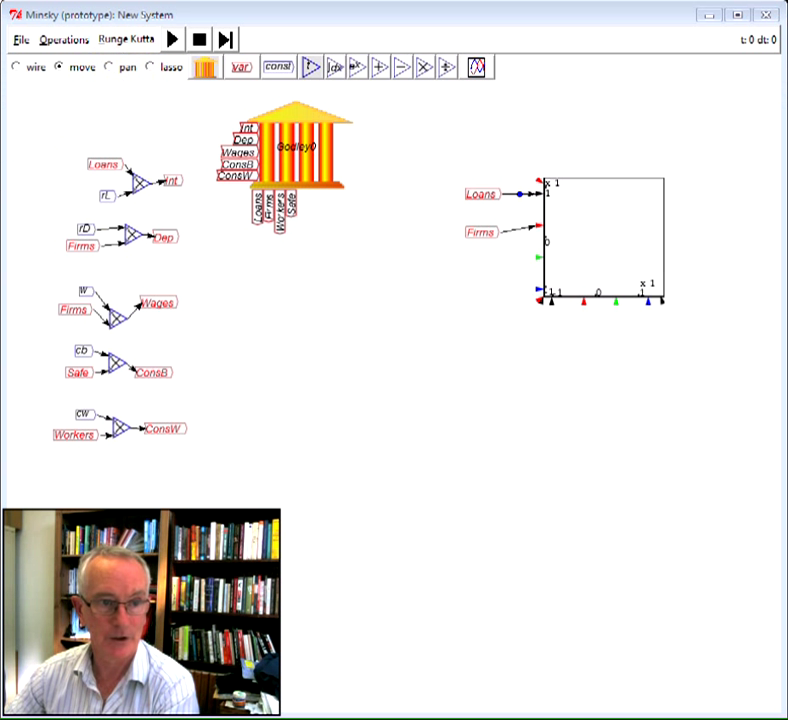
Change the Runge-Kutta maximum step size to 0.01.
{"action": "left_click", "coordinate": [158, 248]}
{"action": "double_click", "coordinate": [182, 288]}
{"action": "type", "text": "0.0"}
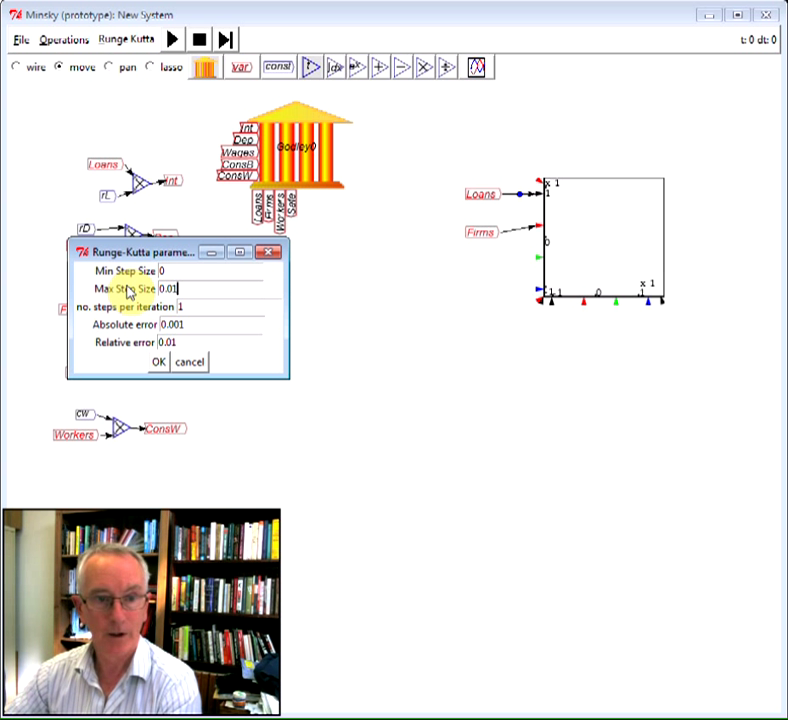
{"action": "type", "text": "1"}
{"action": "left_click", "coordinate": [160, 364]}
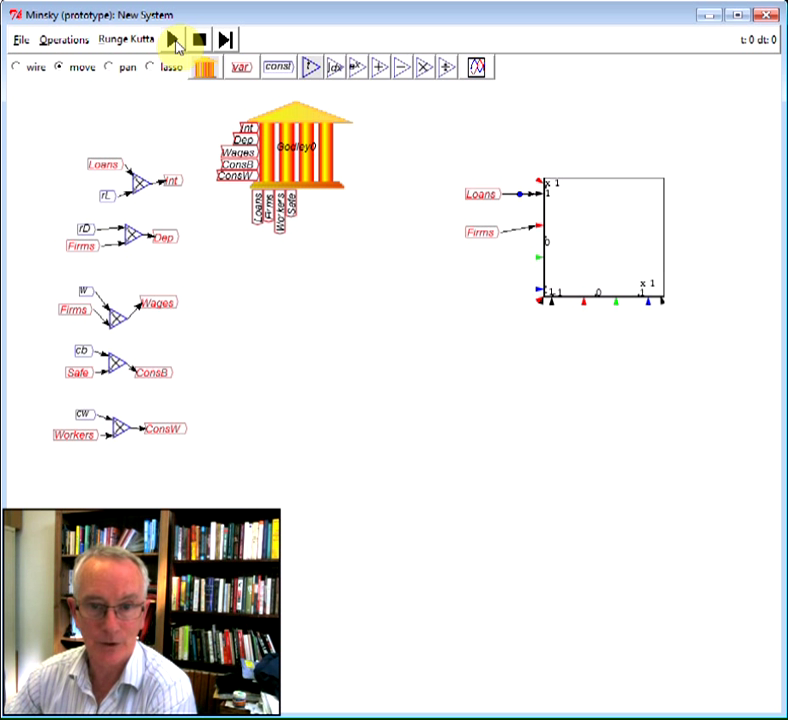
Start the simulation and let the plot trace Loans and Firms over time.
{"action": "left_click", "coordinate": [174, 42]}
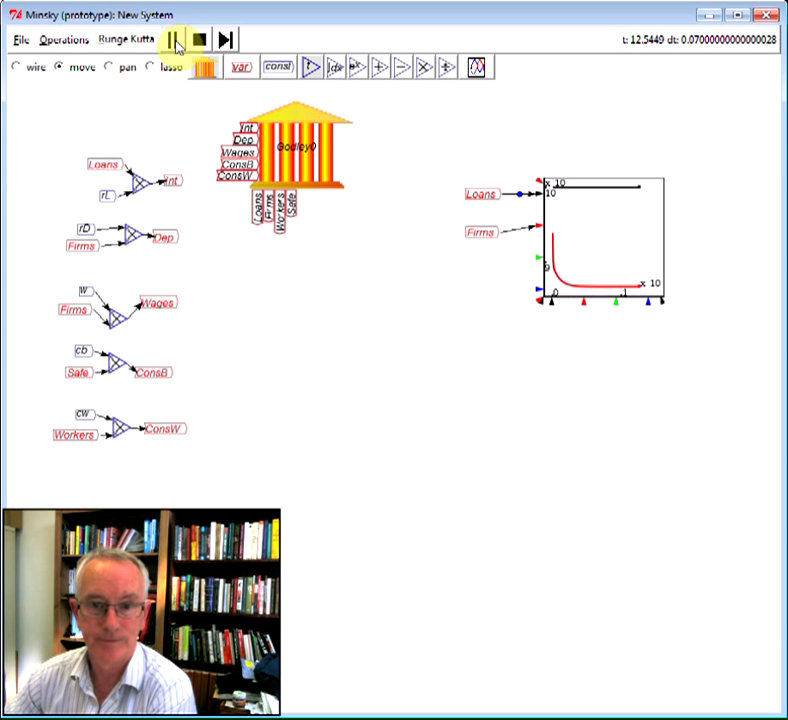